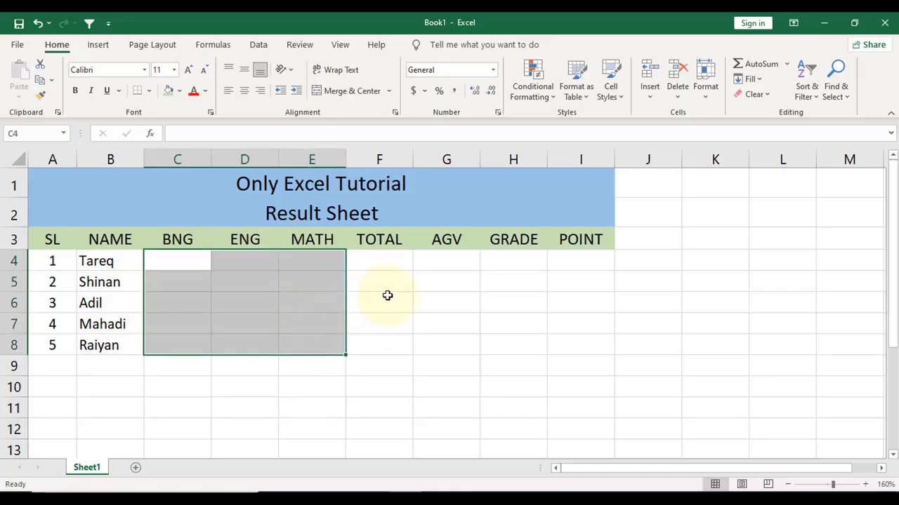
click(380, 260)
click(448, 259)
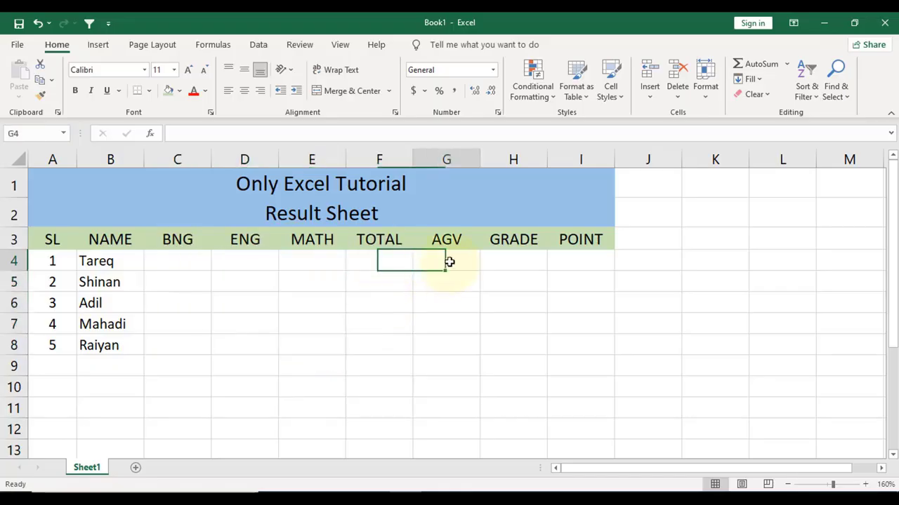
click(517, 260)
click(582, 262)
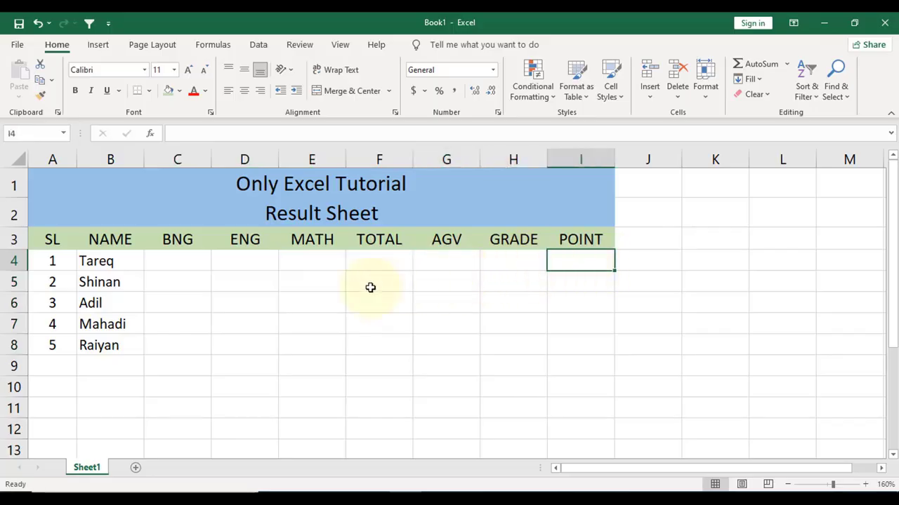
click(169, 265)
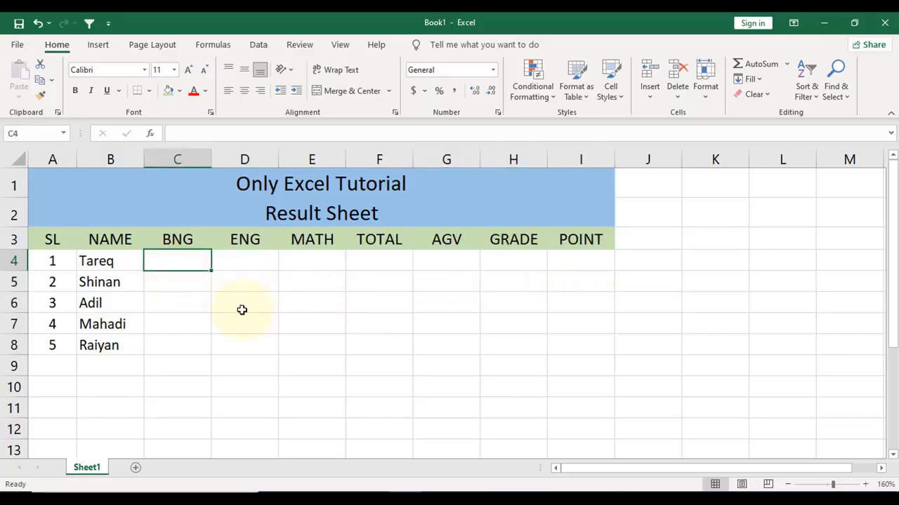
drag(172, 265, 332, 350)
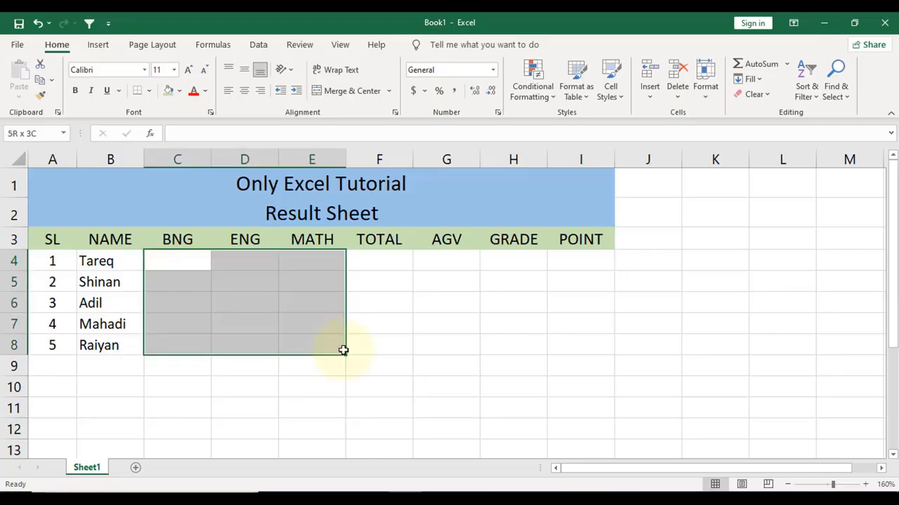
click(223, 300)
- Select the mark cells C4:E8 and enter =RANDBETWEEN(1,99) in C4
drag(166, 265, 331, 343)
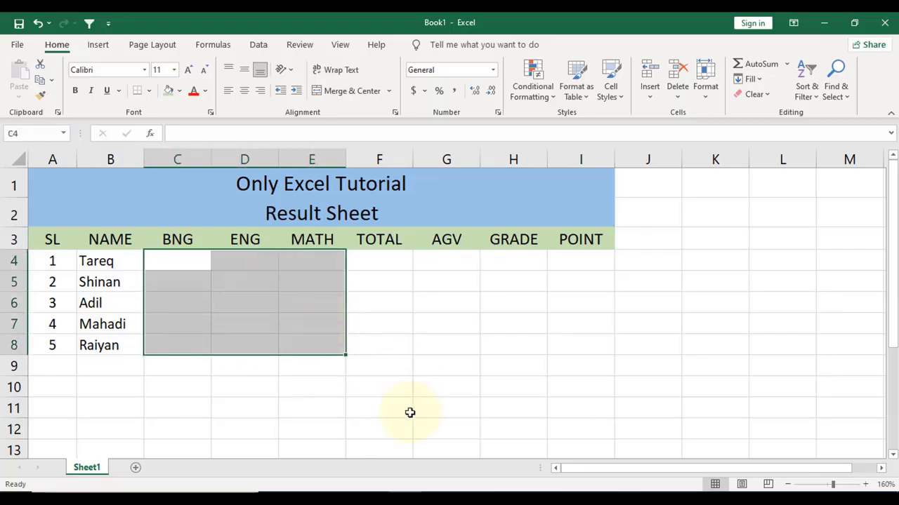
text(=RE)
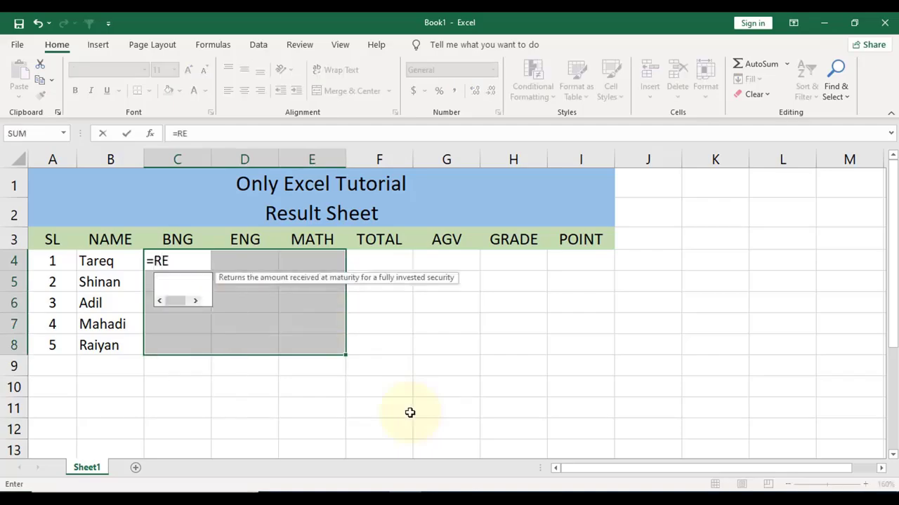
key(BackSpace)
text(AN)
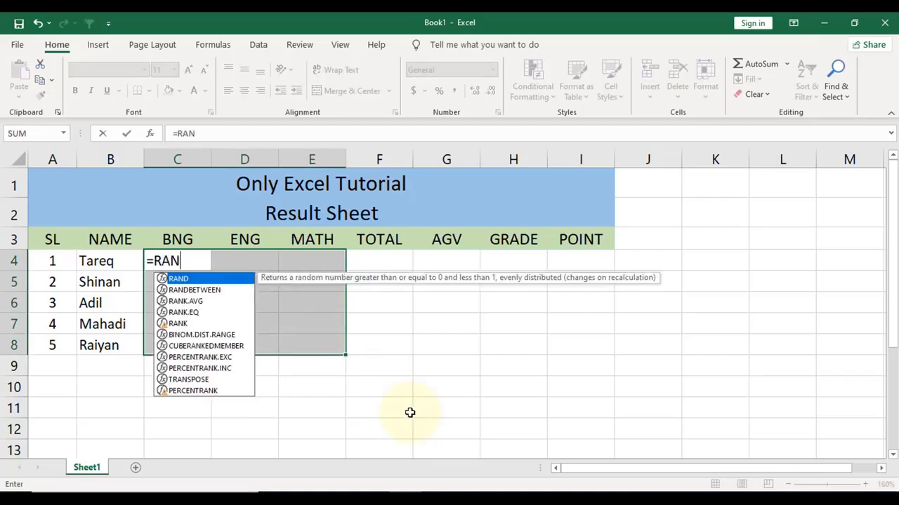
double_click(204, 290)
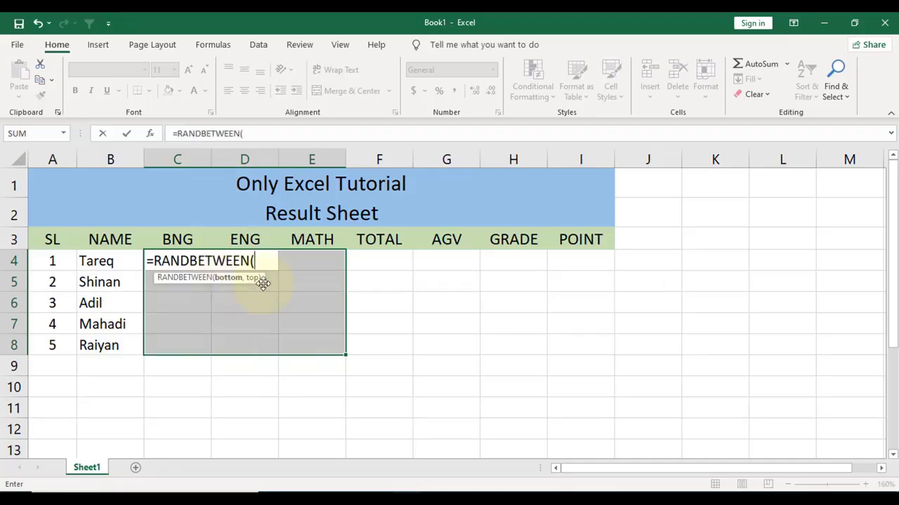
text(1,99))
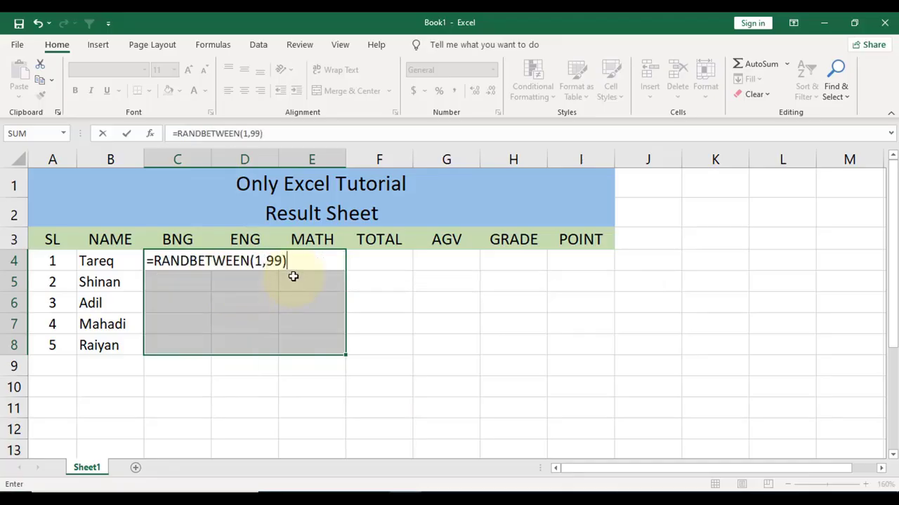
key(Return)
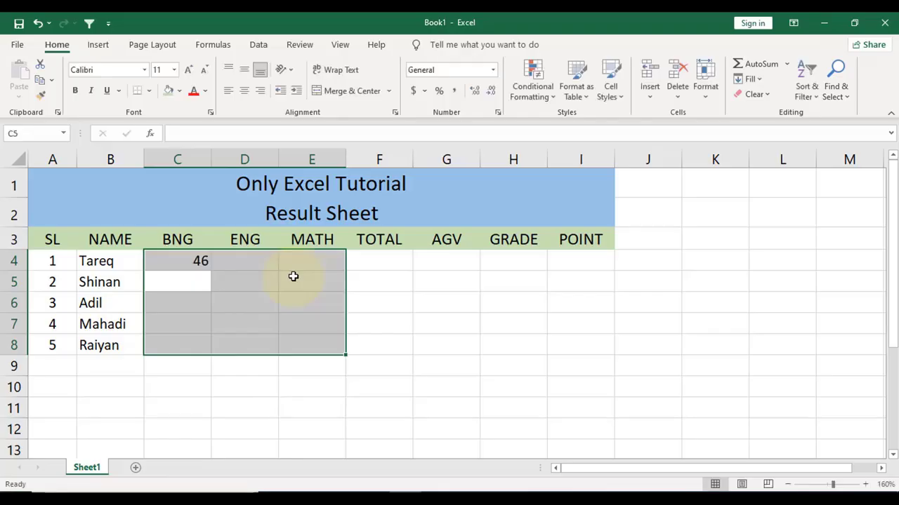
- Fill the random-mark formula across and down the whole range C4:E8, and recalculate the sheet twice
key(ctrl+r)
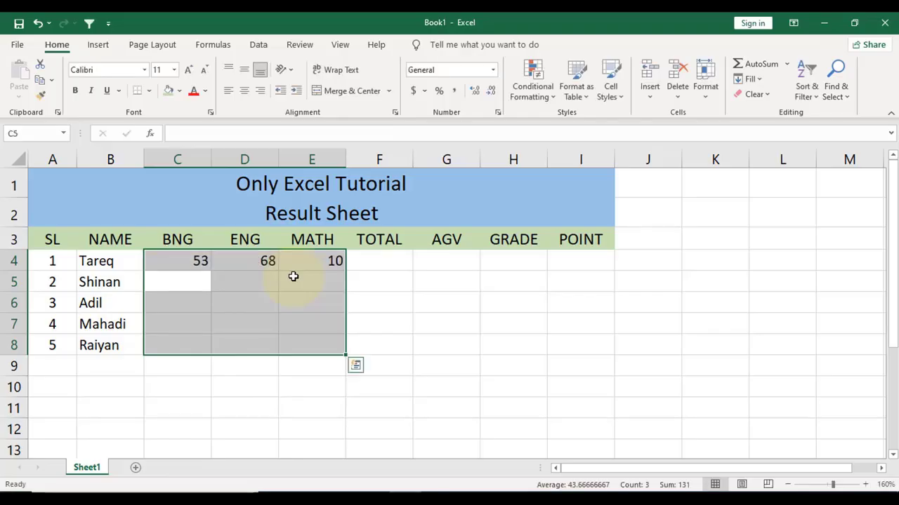
key(ctrl+d)
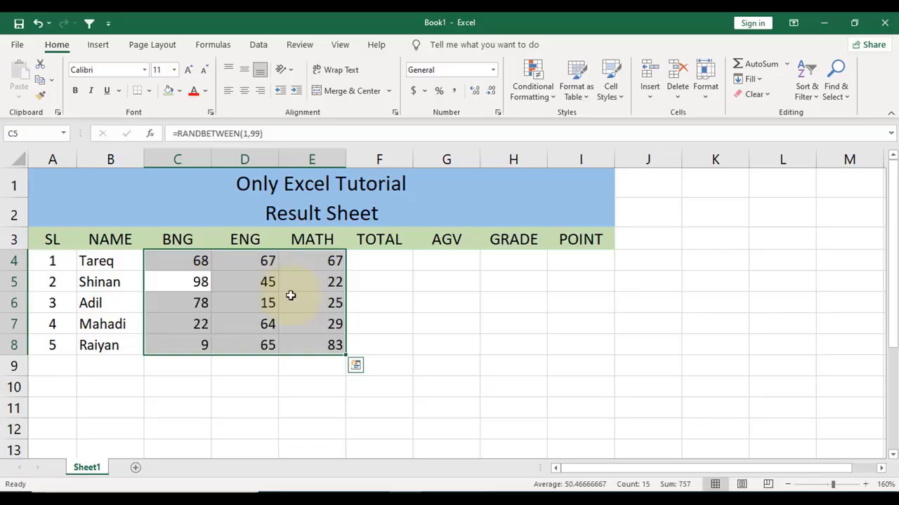
key(F9)
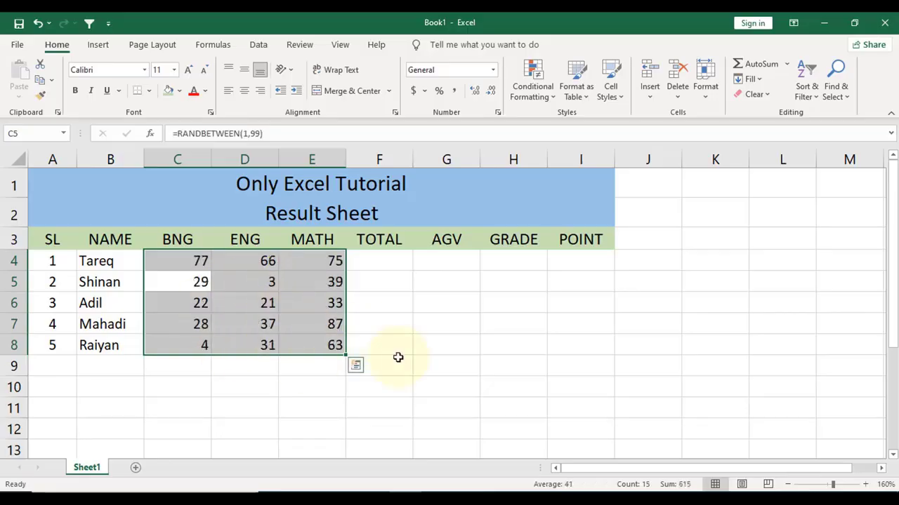
key(F9)
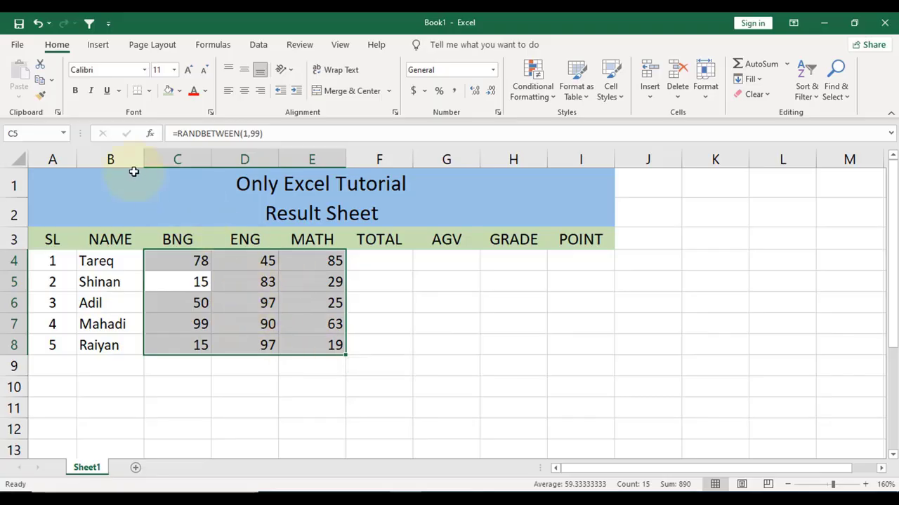
- Copy the marks in C4:E8 and paste them over themselves as values only, replacing the random formulas
click(40, 80)
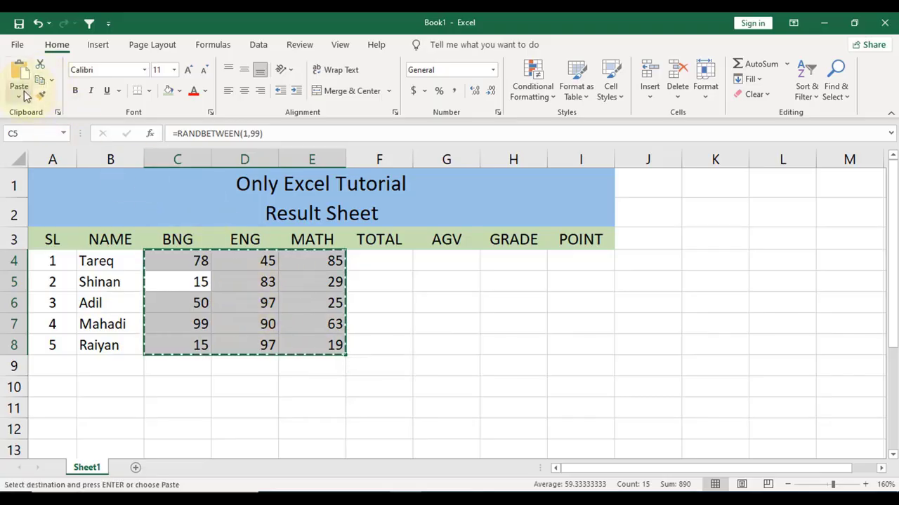
click(21, 96)
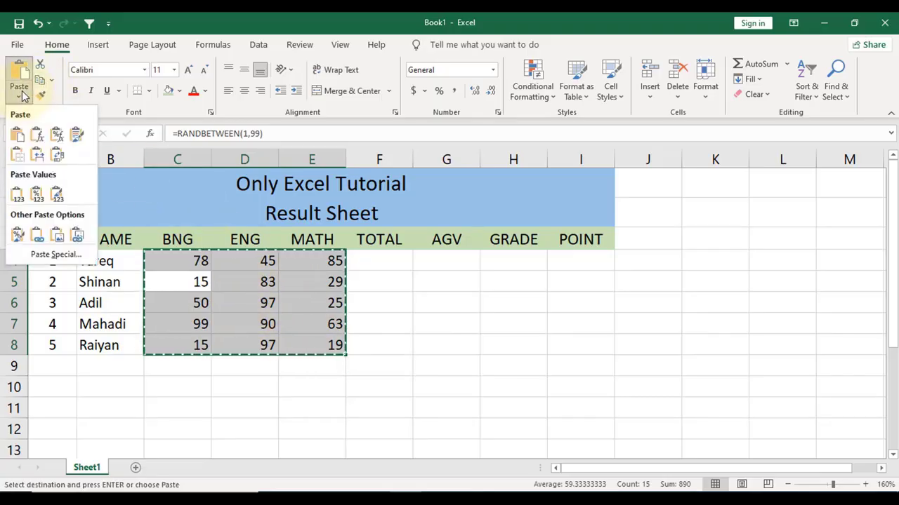
click(18, 199)
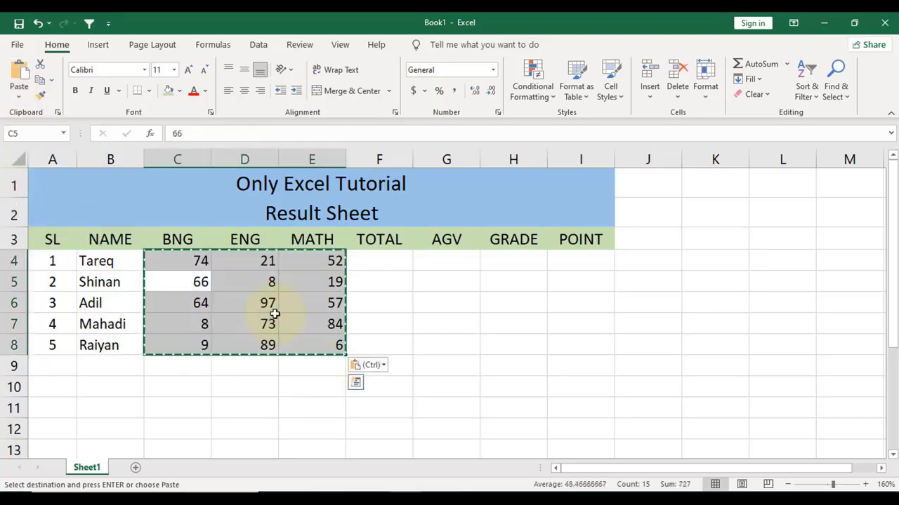
click(382, 278)
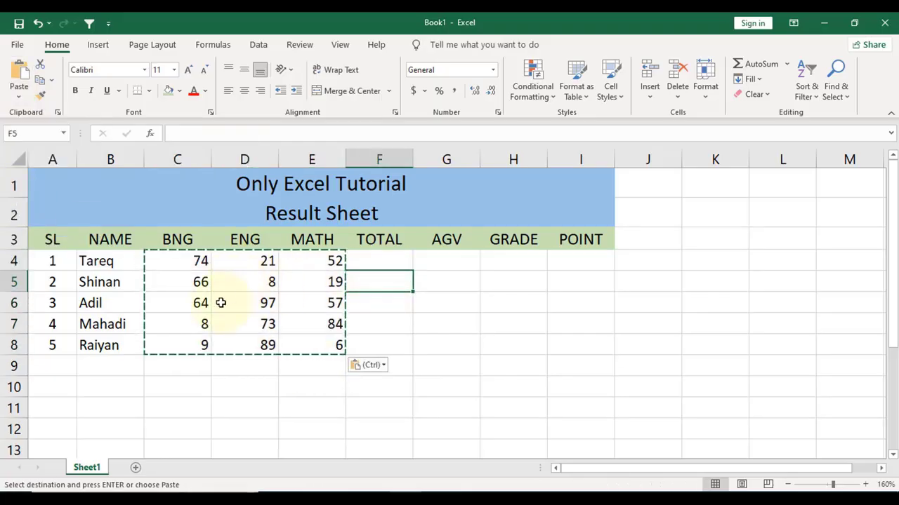
- Replace the low marks with higher ones: 35 in D5, 45 in C7, 56 in C8 and 45 in E8
click(221, 303)
click(248, 281)
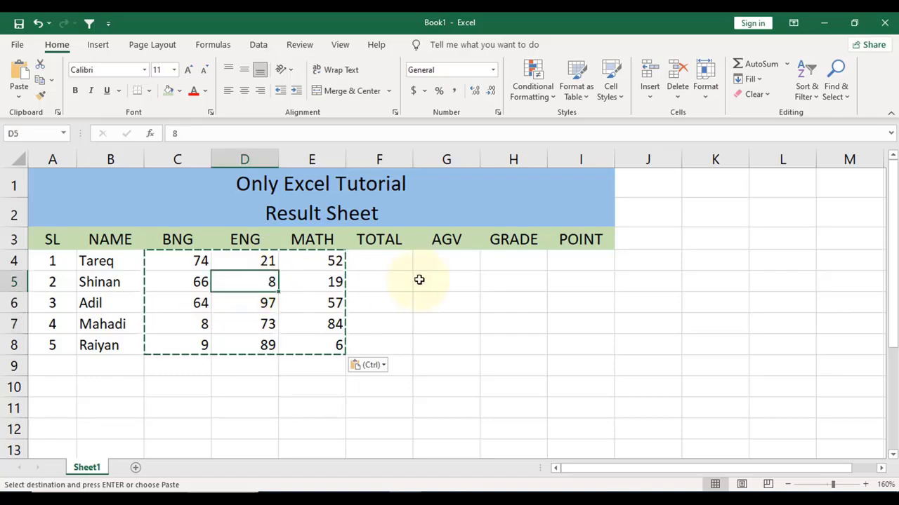
text(35)
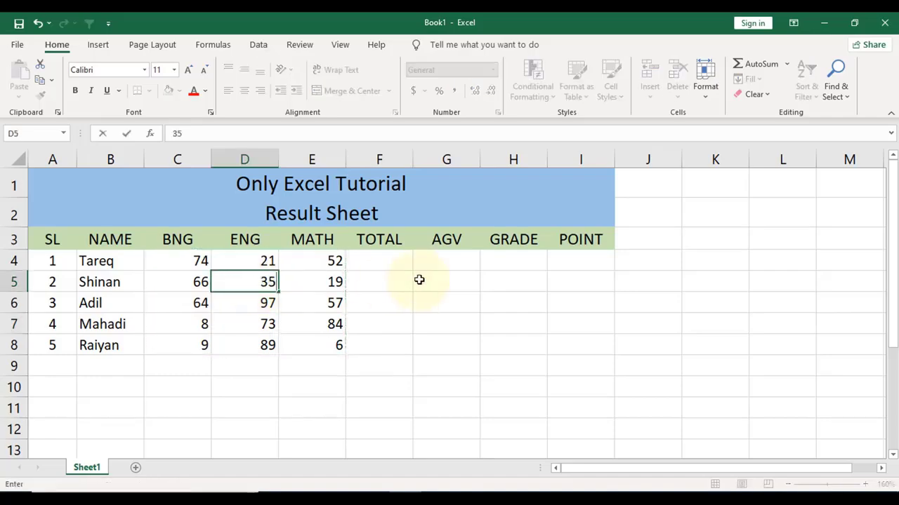
click(196, 327)
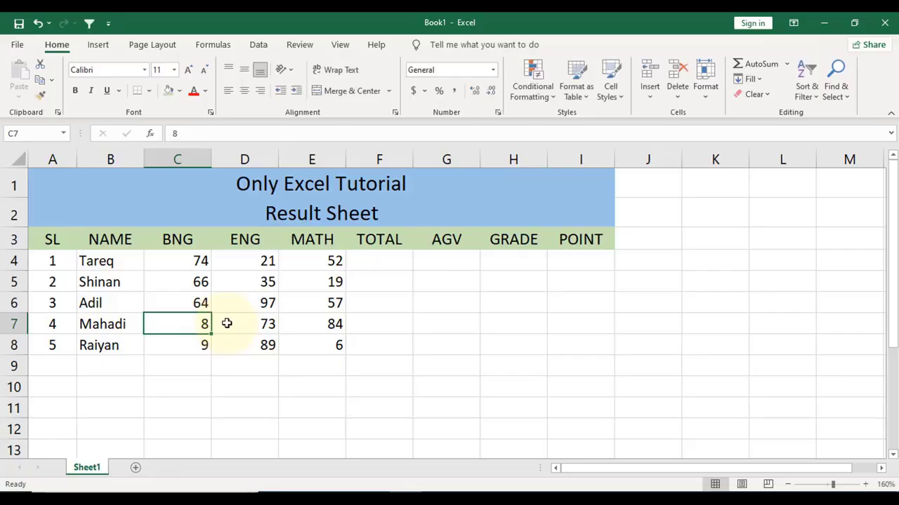
text(45)
click(194, 347)
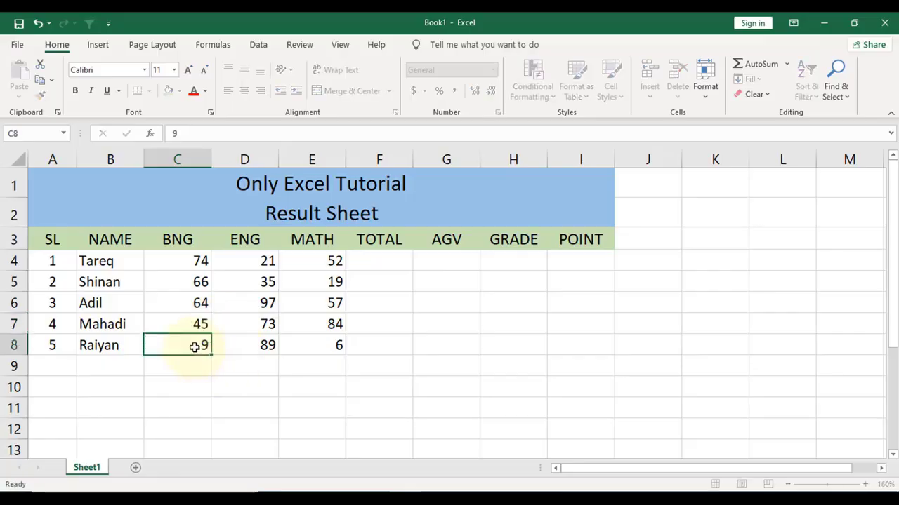
text(56)
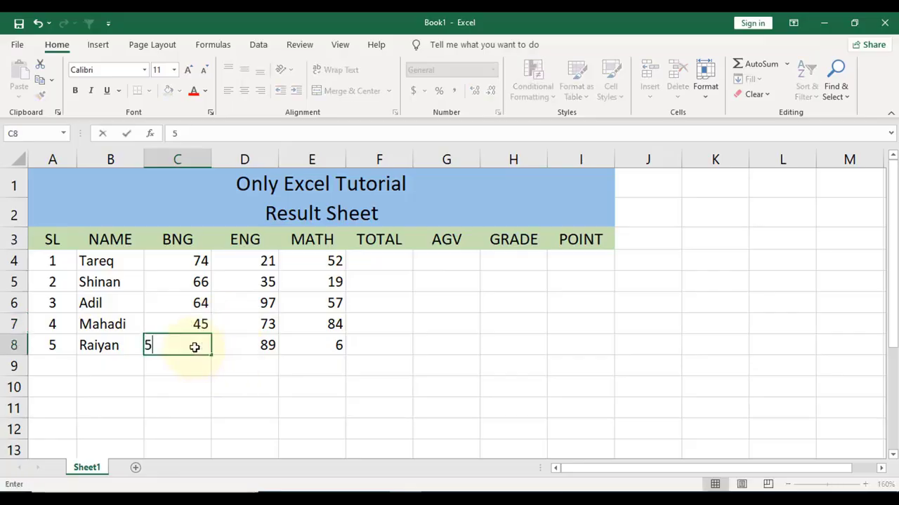
click(387, 350)
click(325, 349)
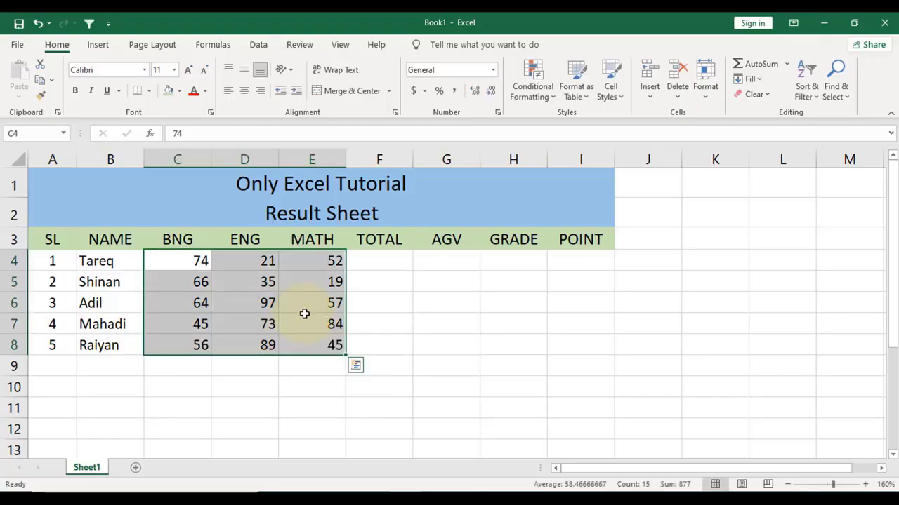
- Fill the TOTAL column F4:F8 with each student's sum of the three subject marks using AutoSum
click(393, 261)
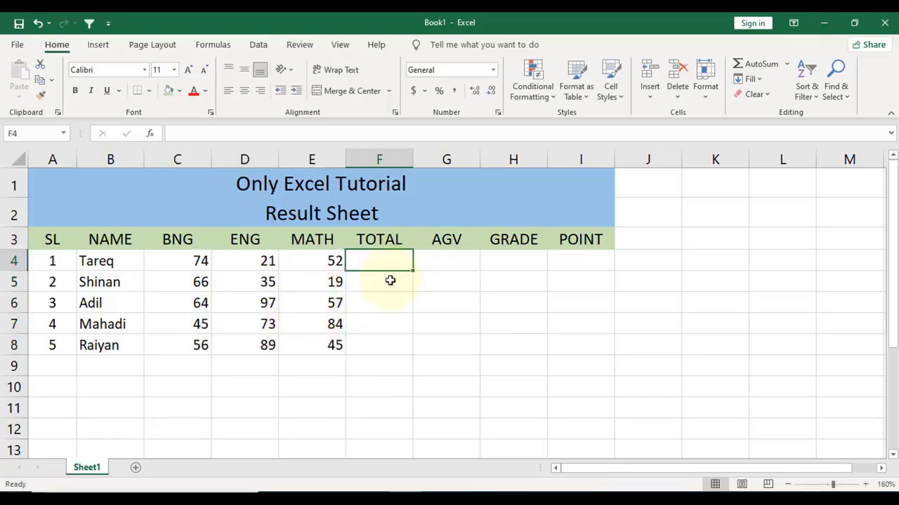
drag(176, 271, 379, 349)
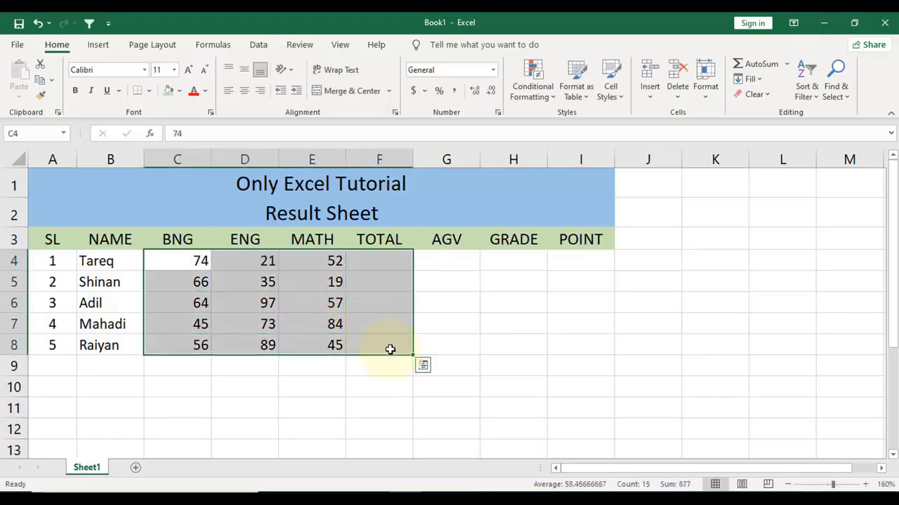
click(762, 66)
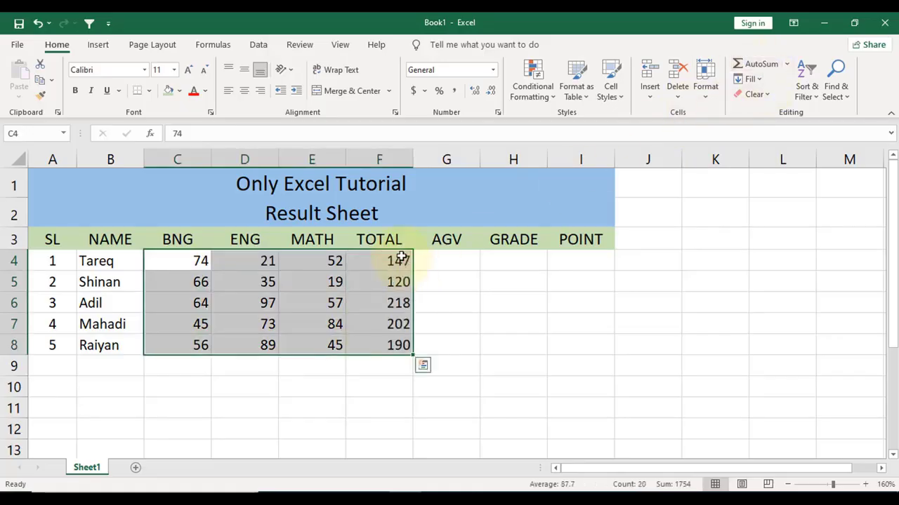
- Enter the formula =F4/300*100 in the first AGV cell, G4
click(459, 261)
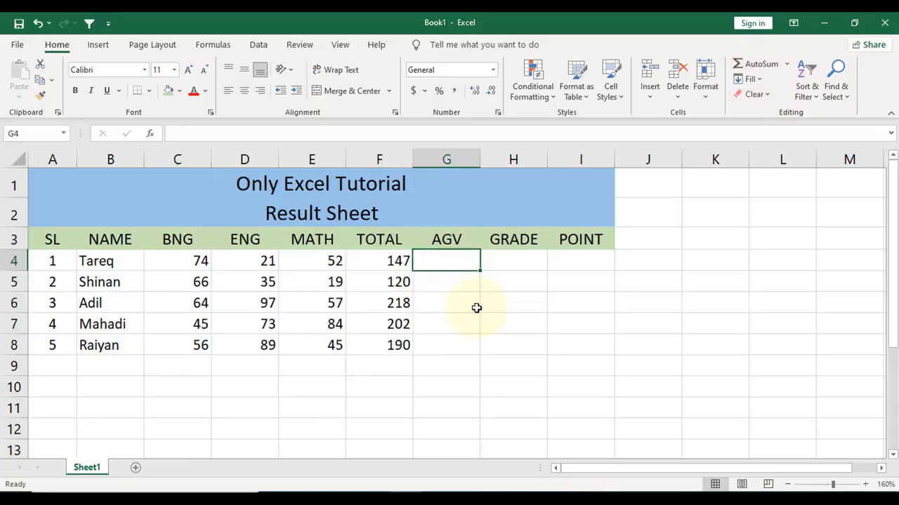
text(=)
click(382, 260)
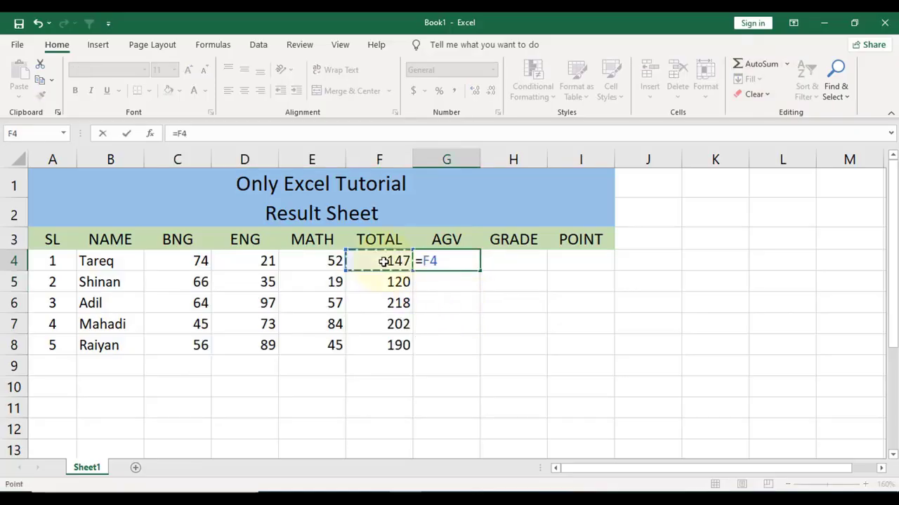
text(/)
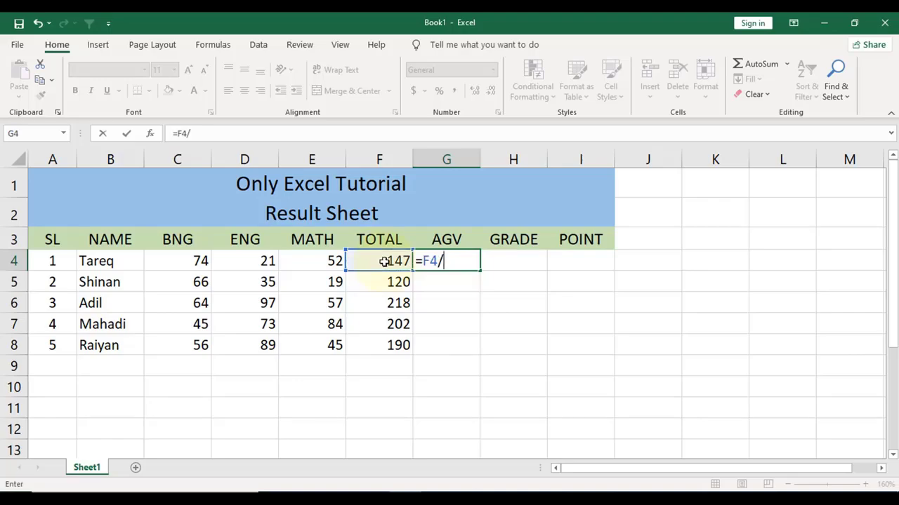
text(300*100)
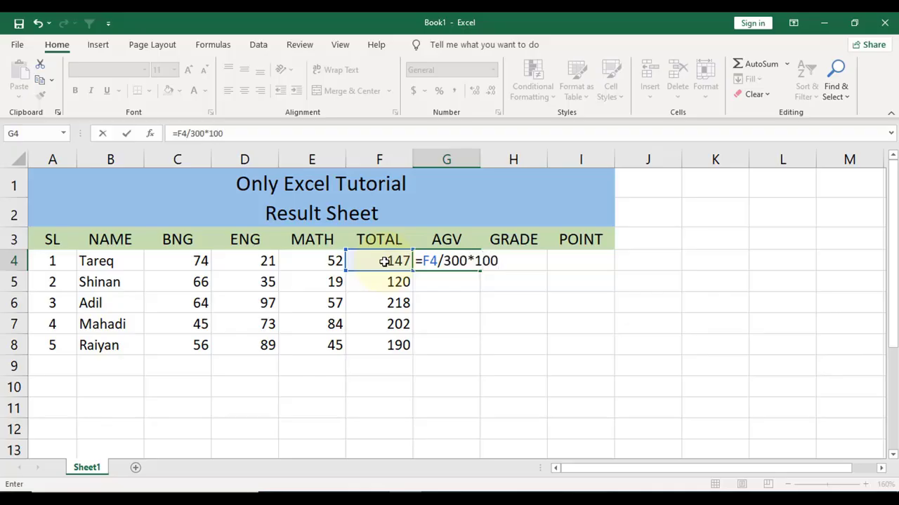
key(Return)
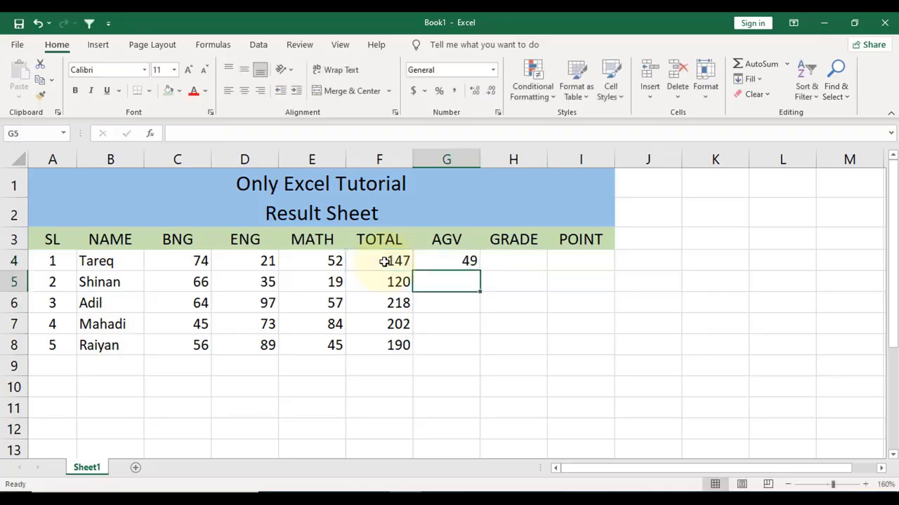
- Copy the G4 average formula down to G8 and reduce the column's display to whole numbers
click(441, 261)
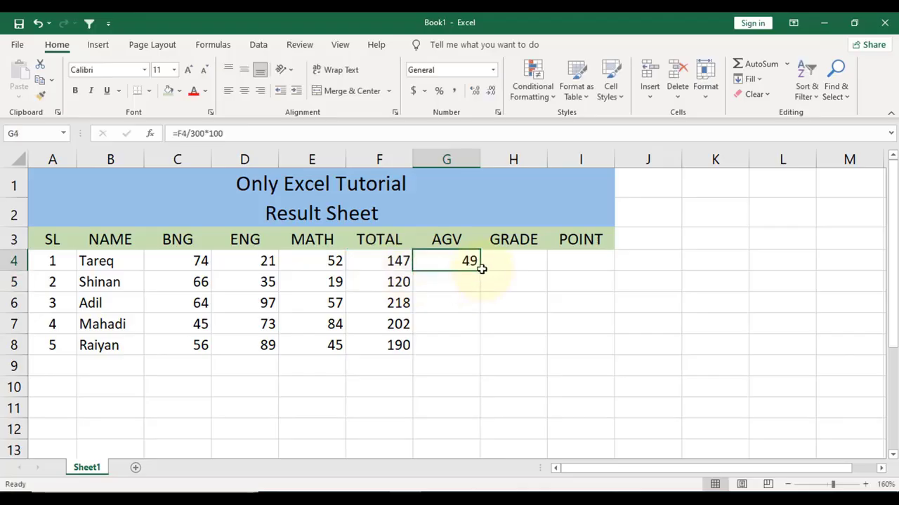
drag(482, 268, 425, 336)
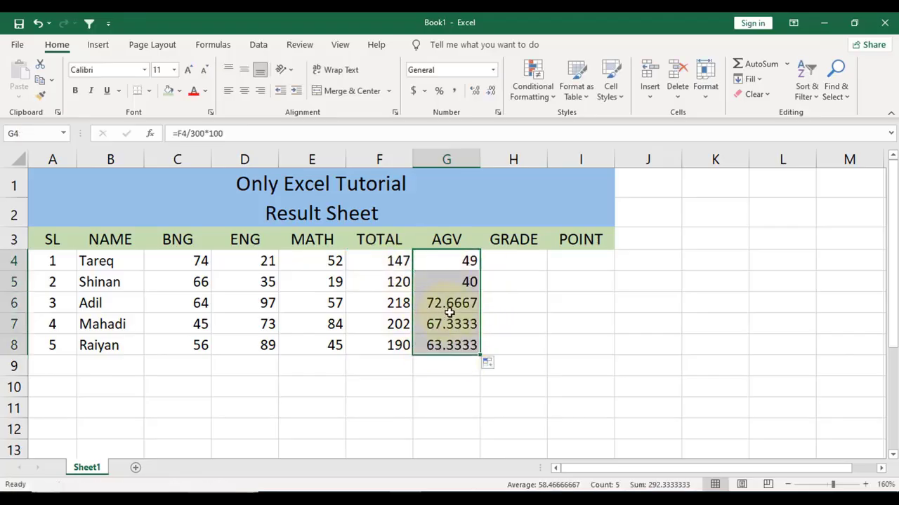
click(491, 91)
click(492, 92)
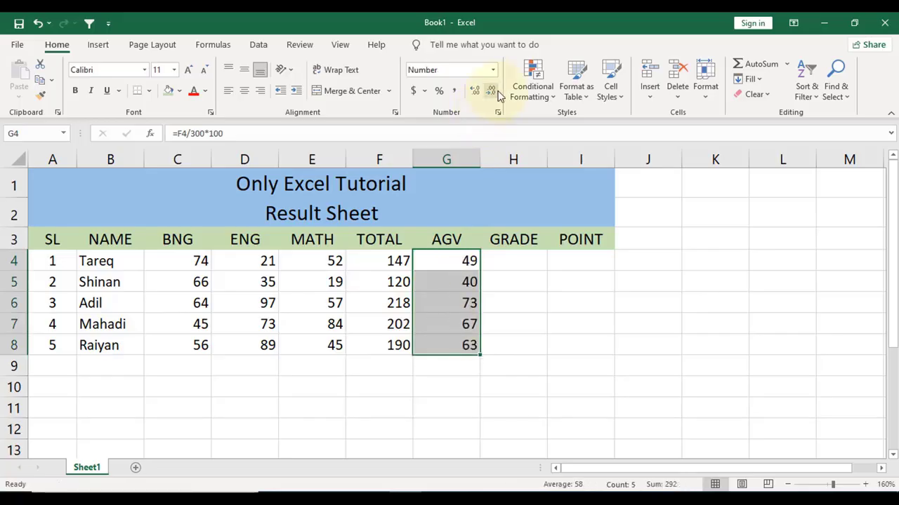
- Begin a nested IF formula in the first GRADE cell, H4, giving "A+" when G4>=80
click(512, 261)
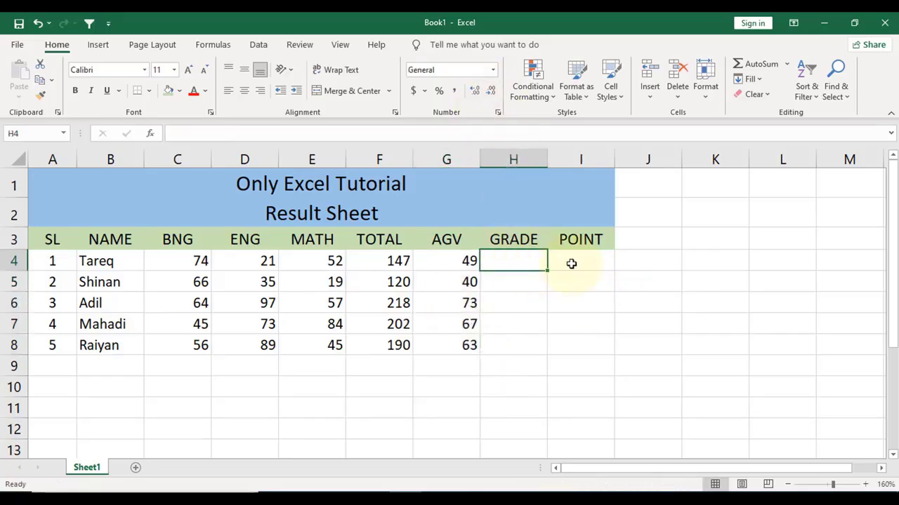
click(602, 317)
click(515, 264)
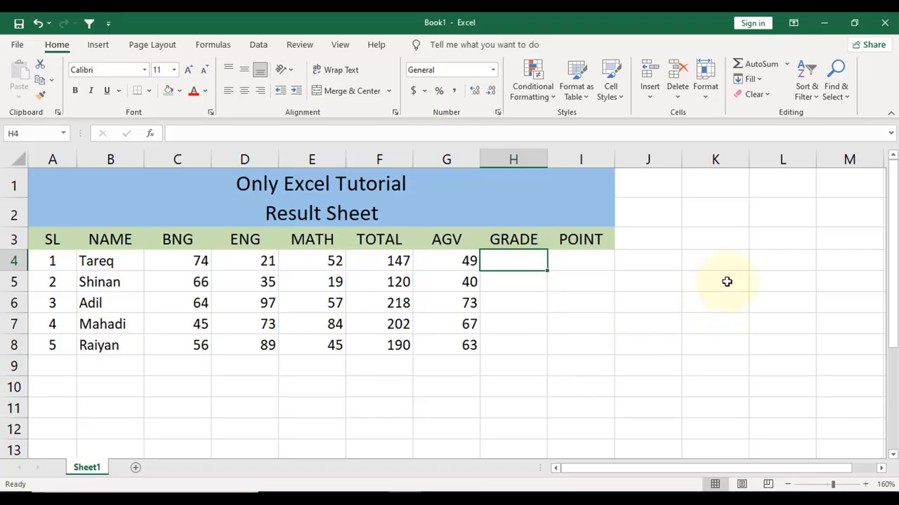
text(=I)
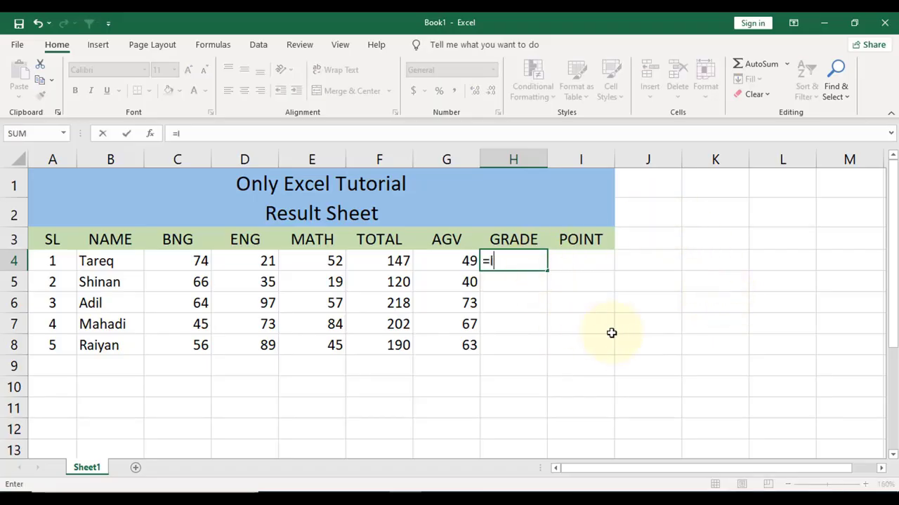
text(F()
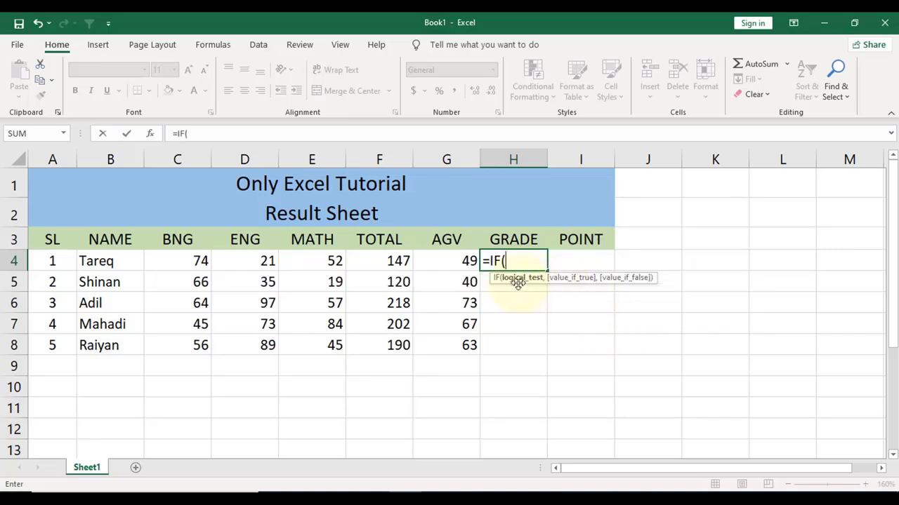
click(458, 265)
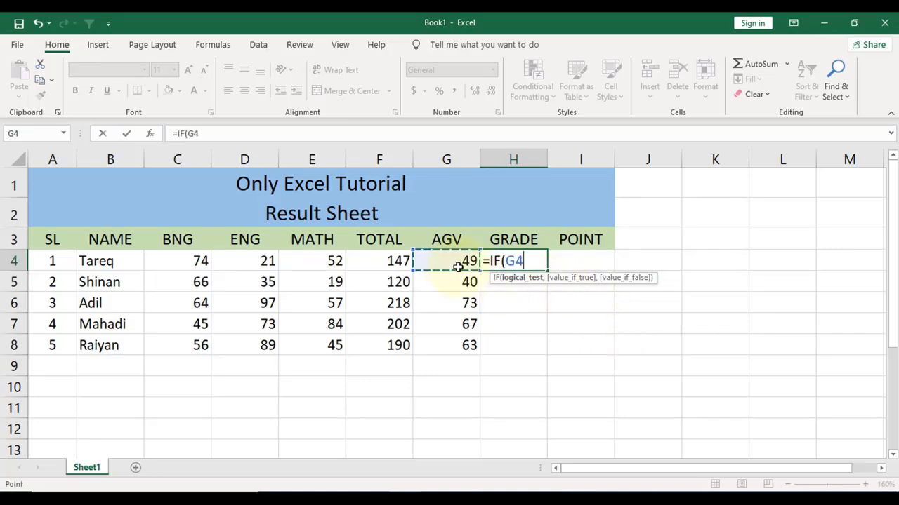
text(>=80,"A)
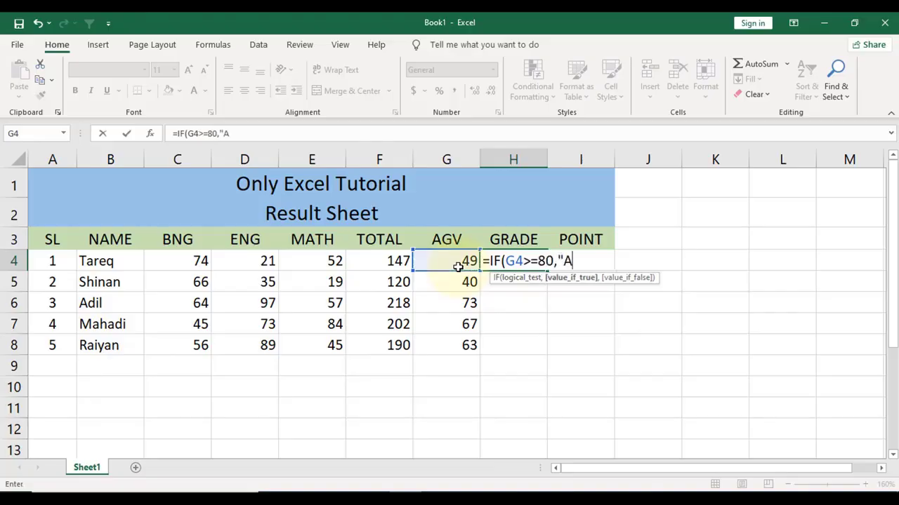
text(+")
key(BackSpace)
text(+",)
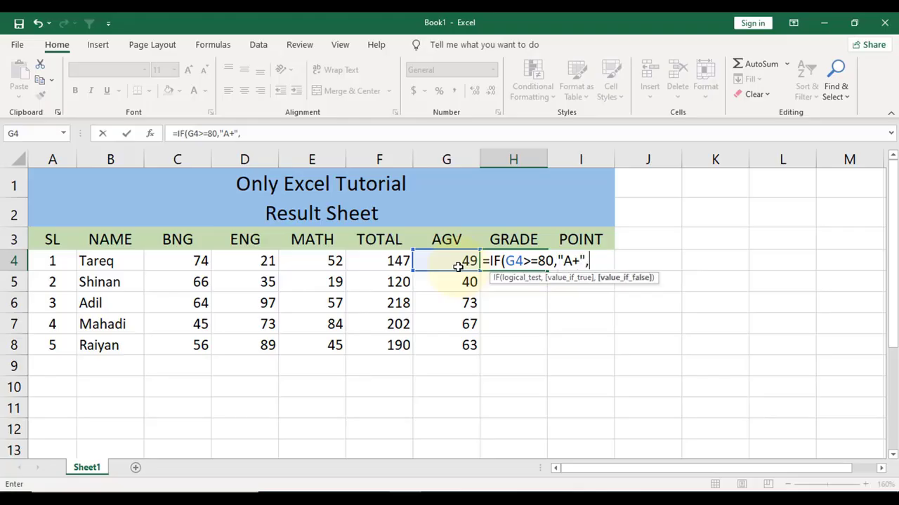
- Extend the H4 grade formula with nested IFs giving "A" for G4>=70 and "A-" for G4>=60
text(IF()
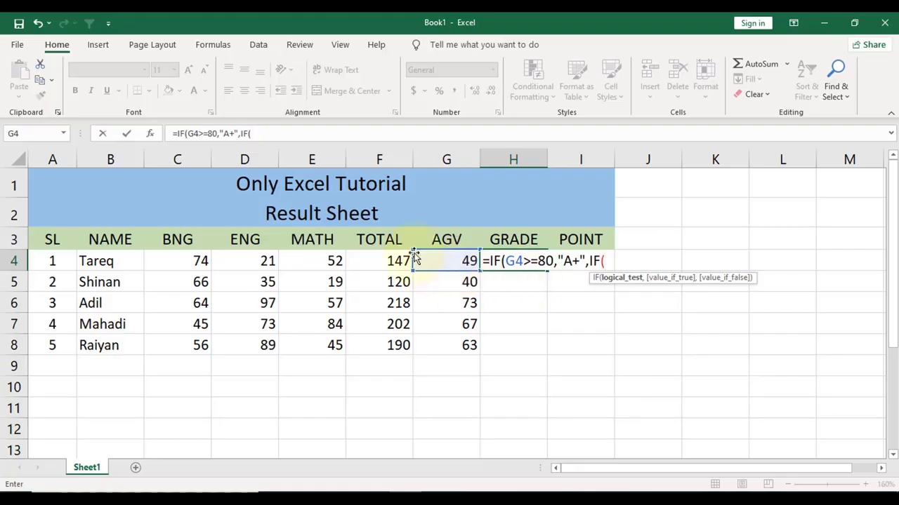
click(455, 262)
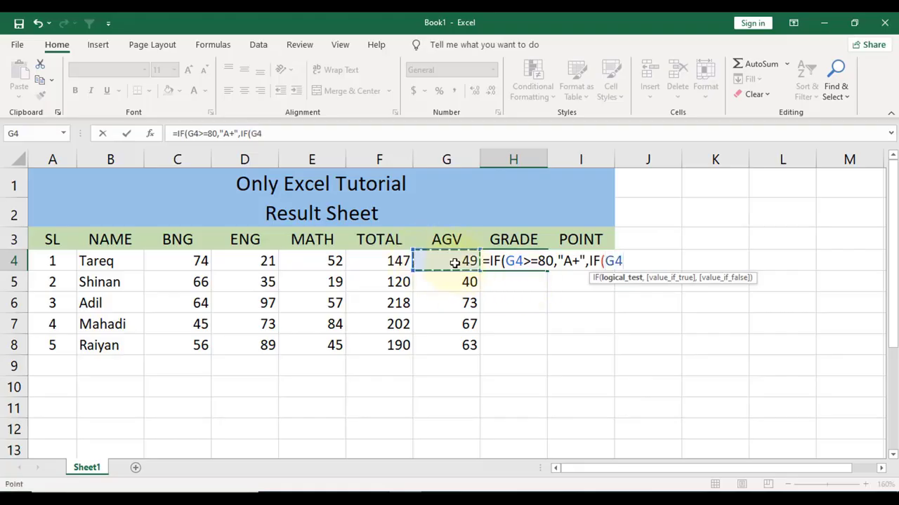
text(>=70,"A)
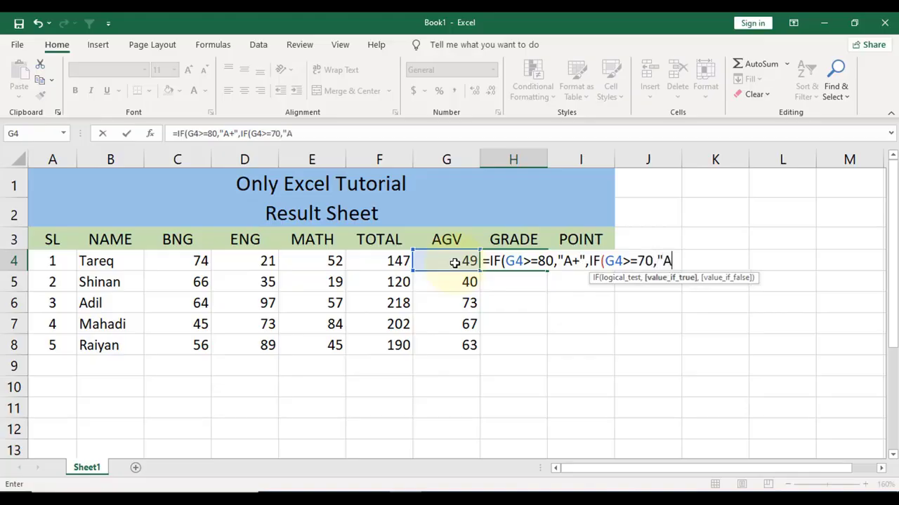
text(",)
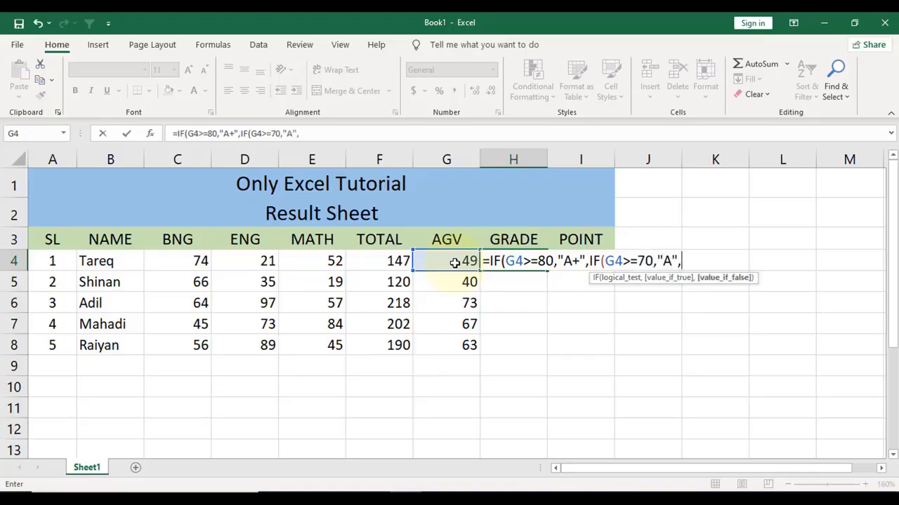
text(IF()
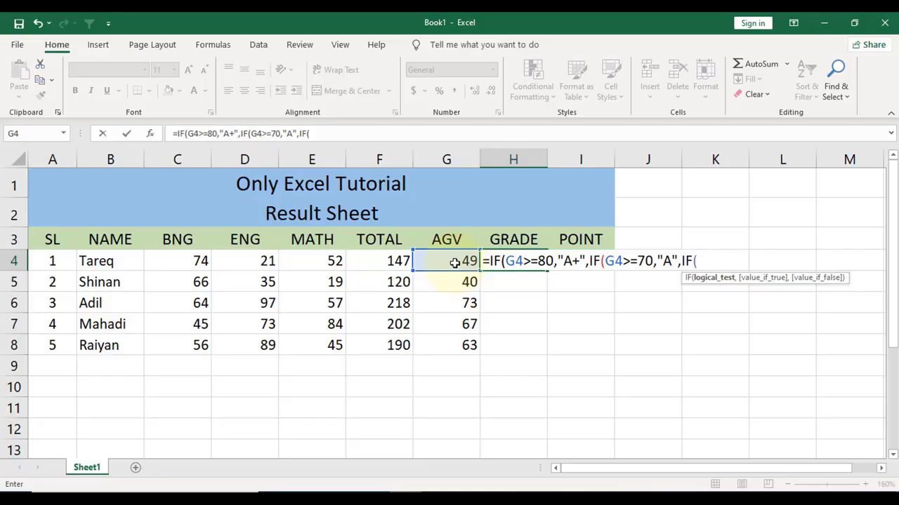
click(455, 263)
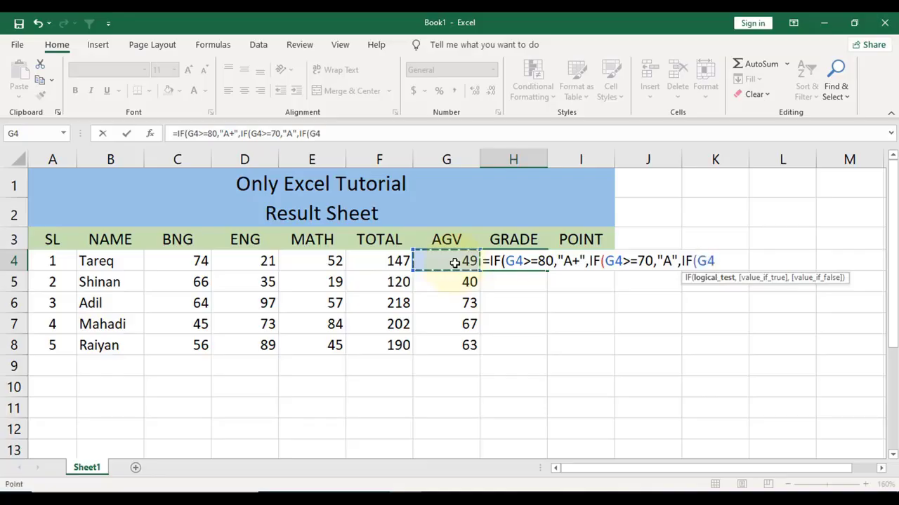
text(>=60,"A)
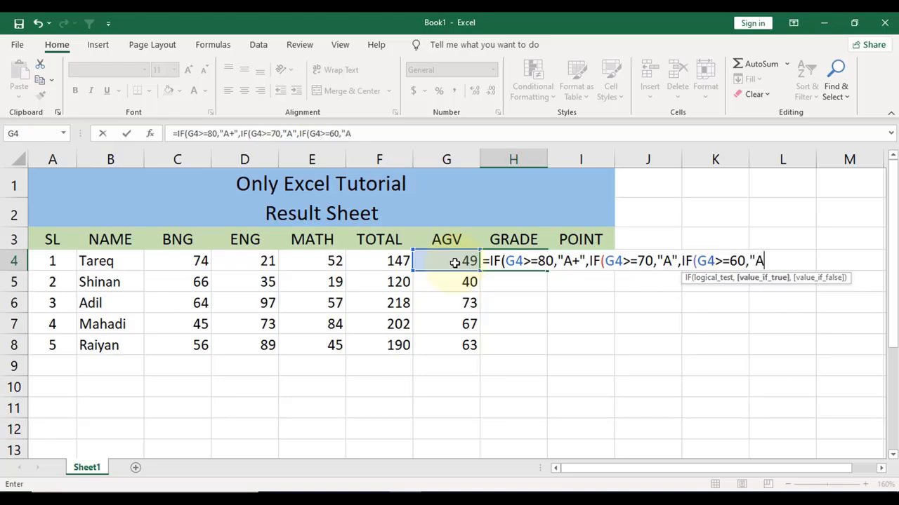
text(-",)
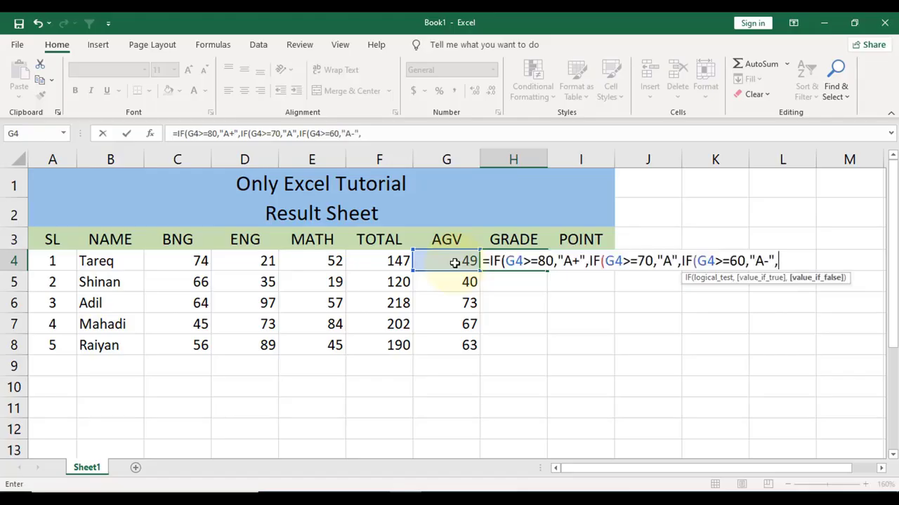
- Add nested IFs to the H4 grade formula giving "B" for G4>=50 and "C" for G4>=40
text(IF()
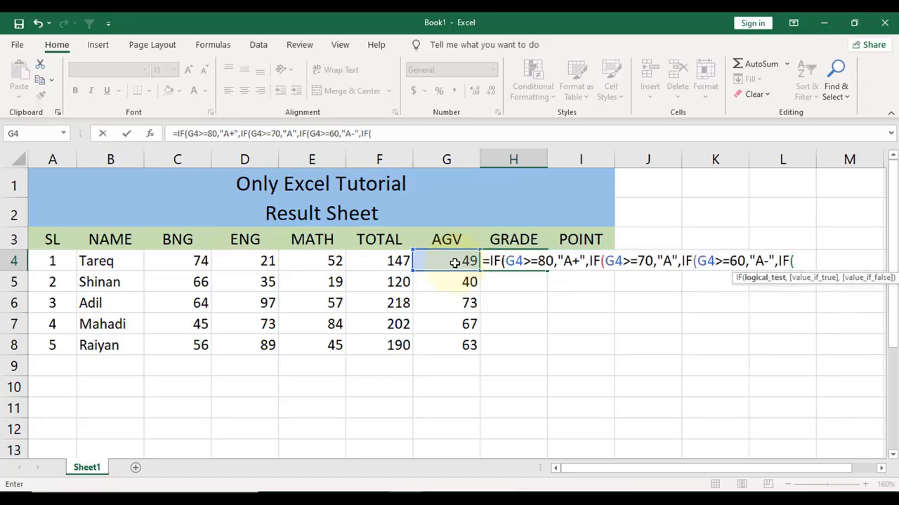
click(455, 263)
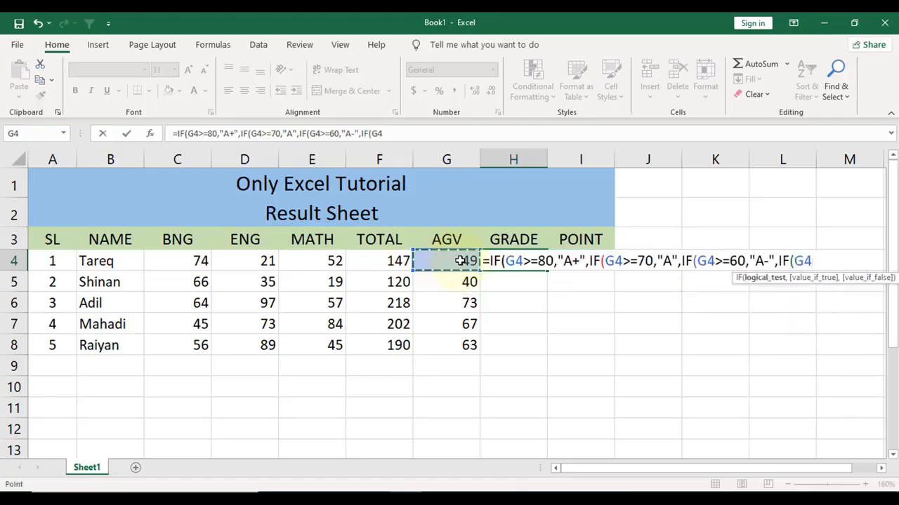
text(>=50,")
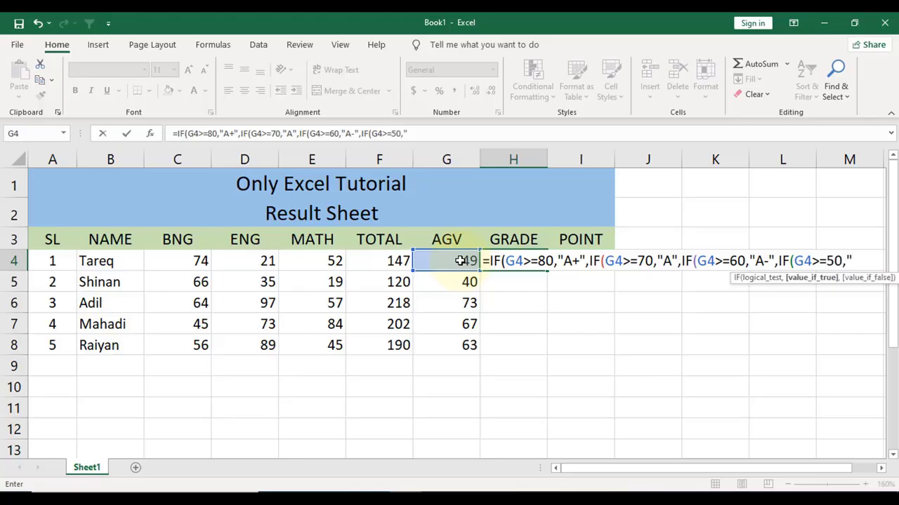
text(B",IF)
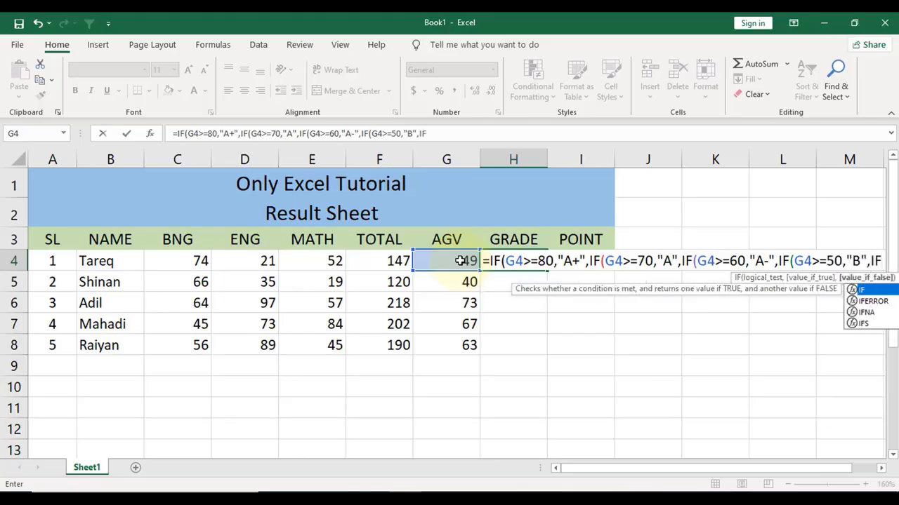
text(()
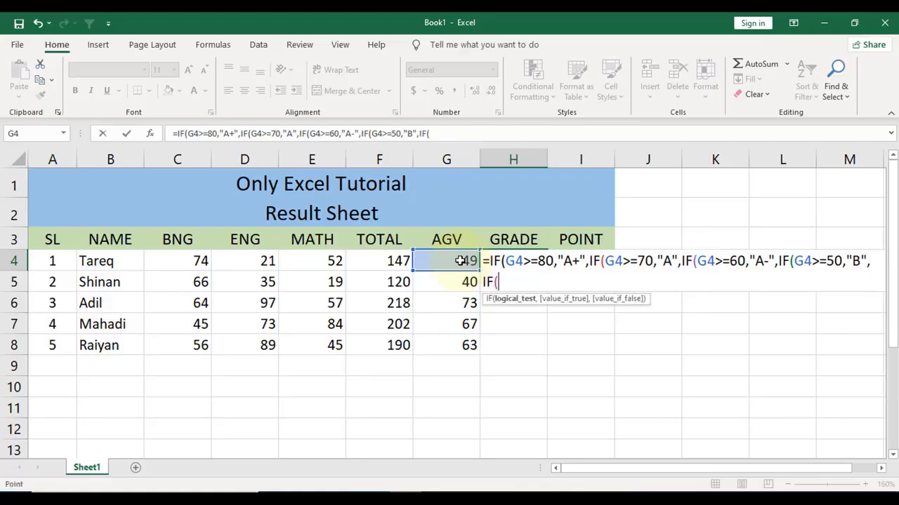
click(460, 261)
text(>=)
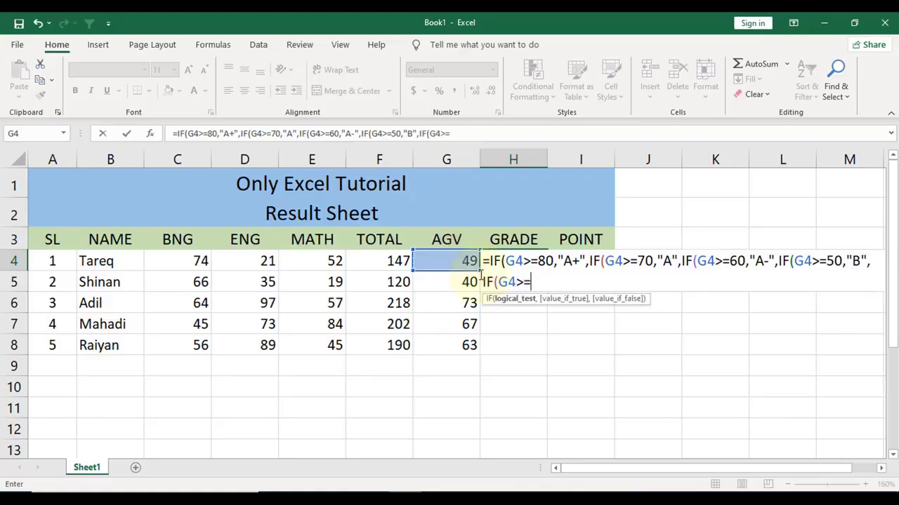
text(40,"C)
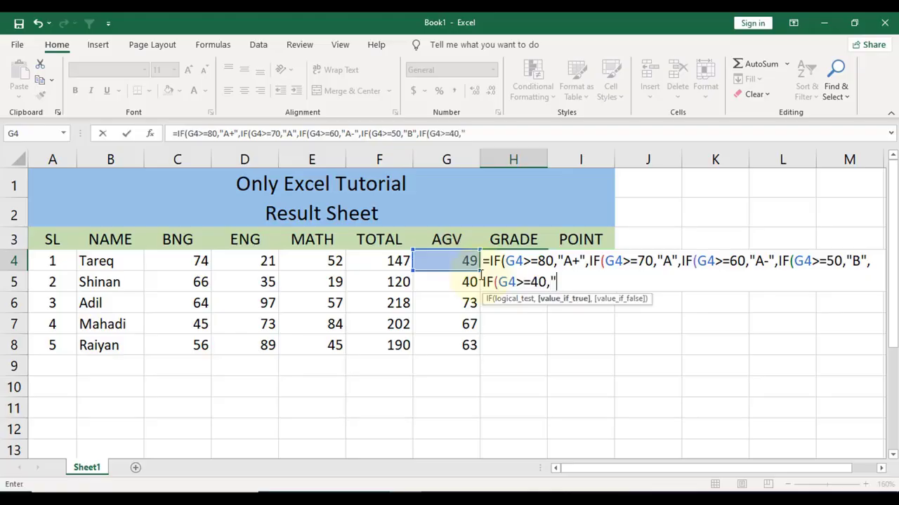
- Complete the H4 grade formula with "D" for G4>=33 and "F" otherwise, closing all six IFs
text(",IF()
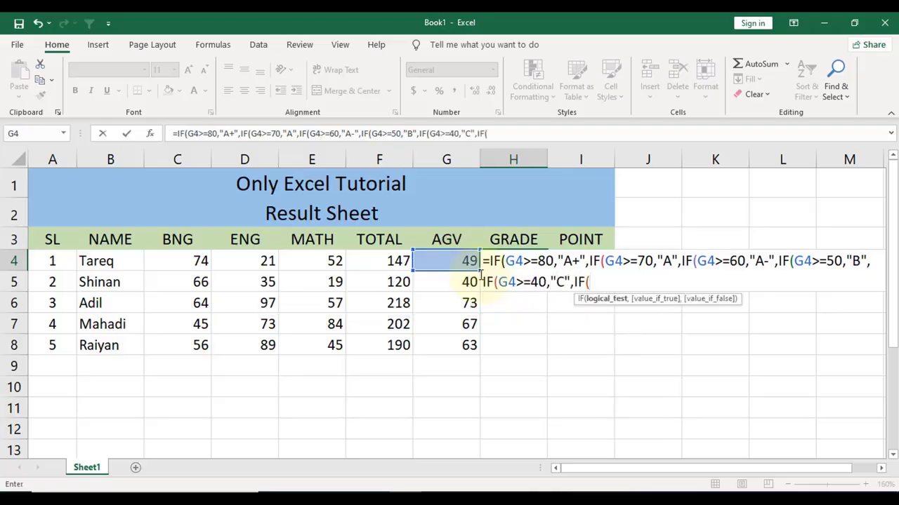
click(445, 262)
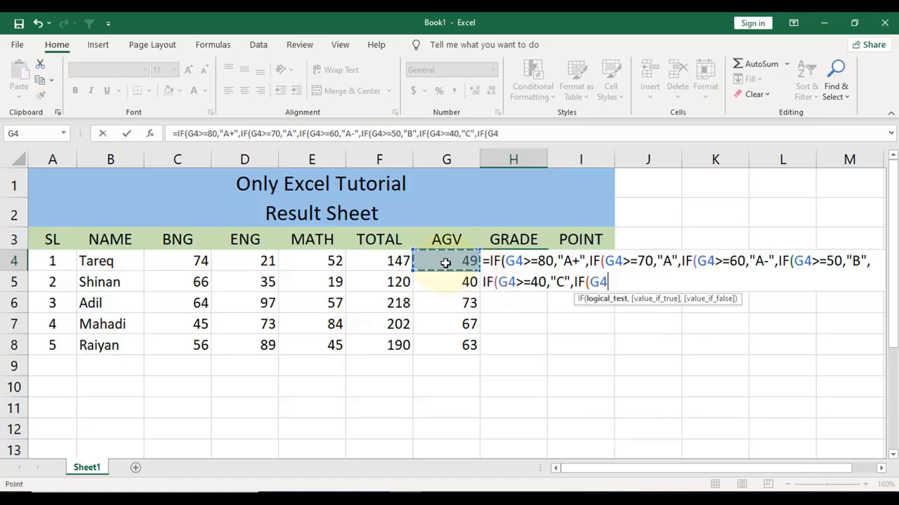
text(>=)
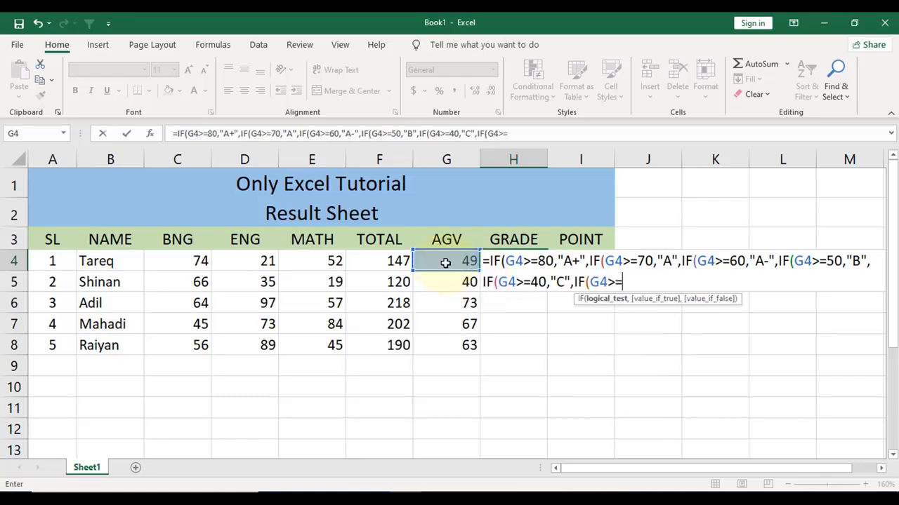
text(33,")
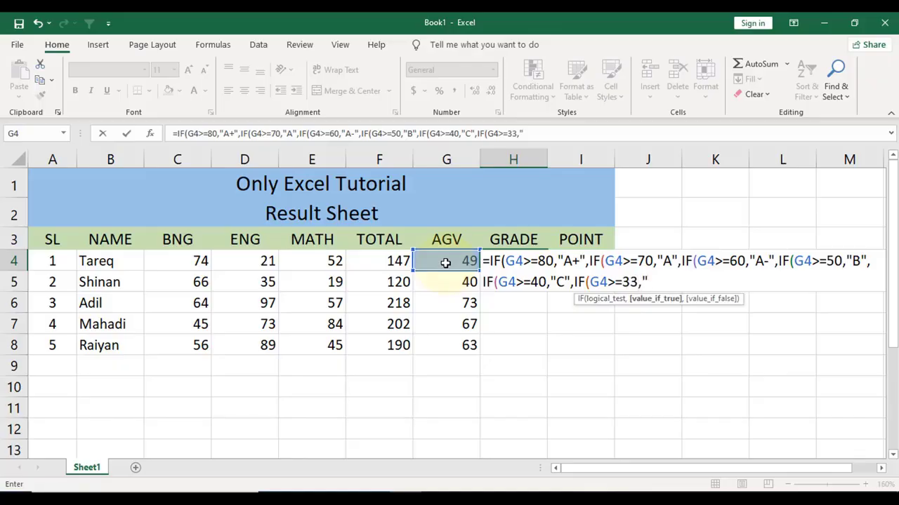
text(D","F)
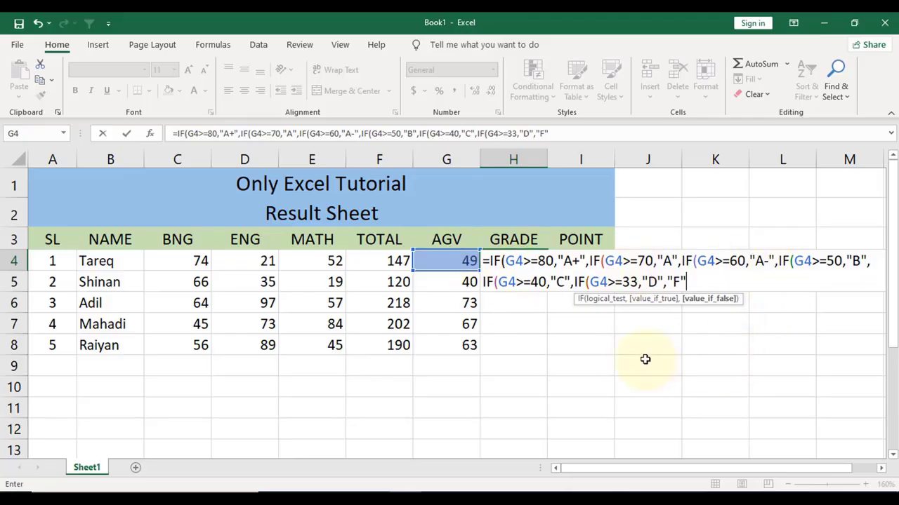
text())))
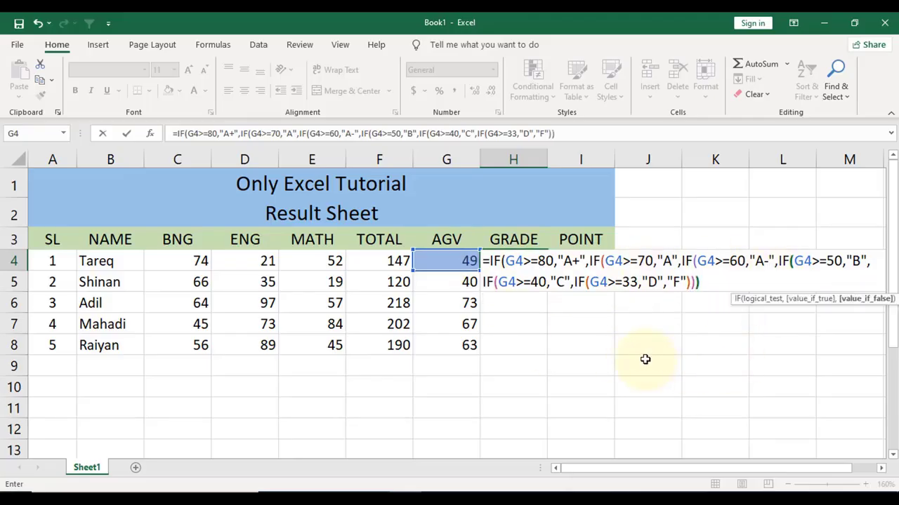
text())))
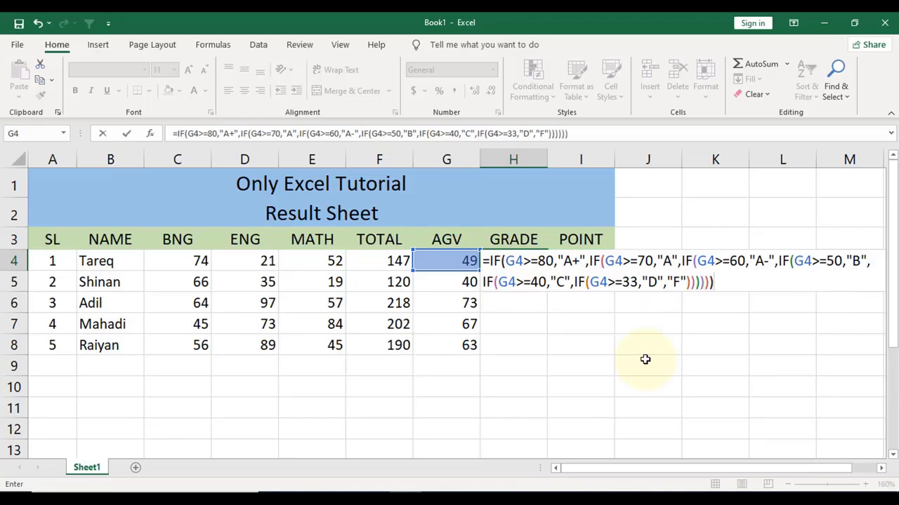
key(Return)
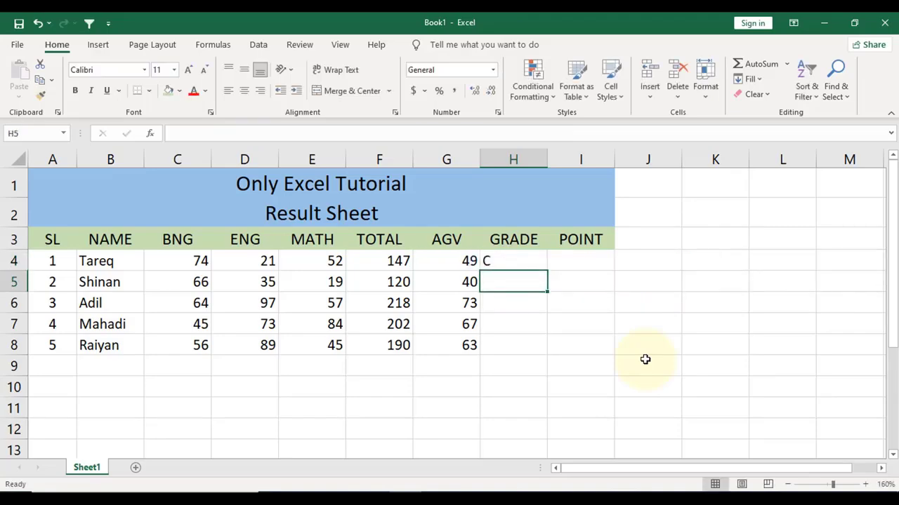
- Copy the H4 grade formula down to H8 and center the grades in their cells
click(526, 257)
drag(547, 271, 541, 351)
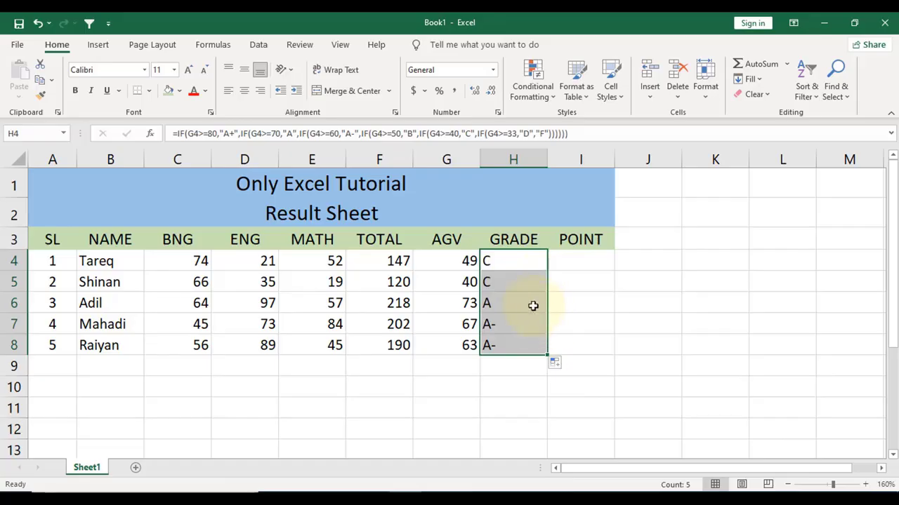
key(alt+h)
key(a)
key(c)
- Copy the full text of the H4 grade formula and paste it unchanged into I4 under POINT
click(596, 265)
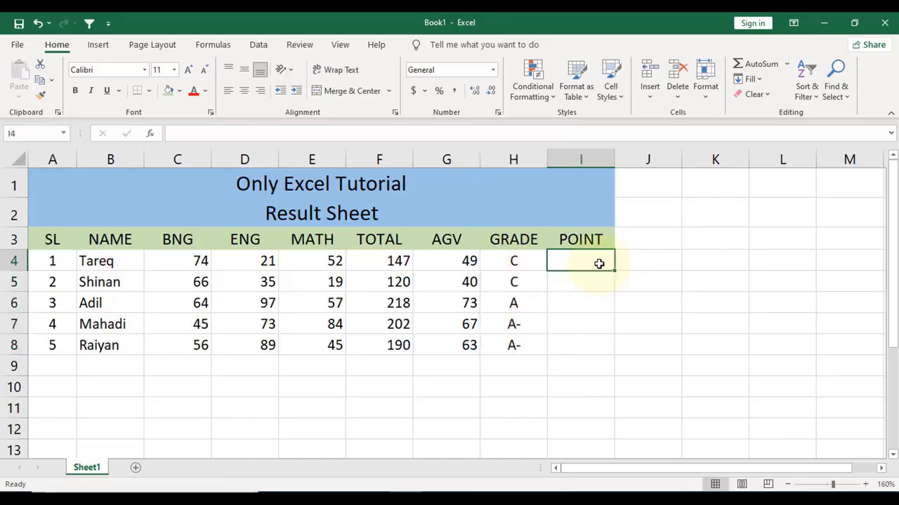
click(516, 259)
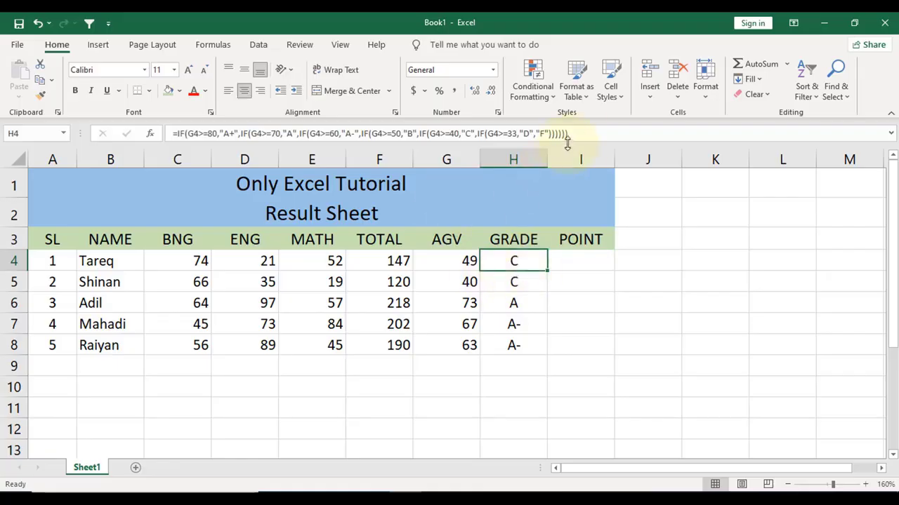
drag(568, 133, 174, 133)
key(ctrl+c)
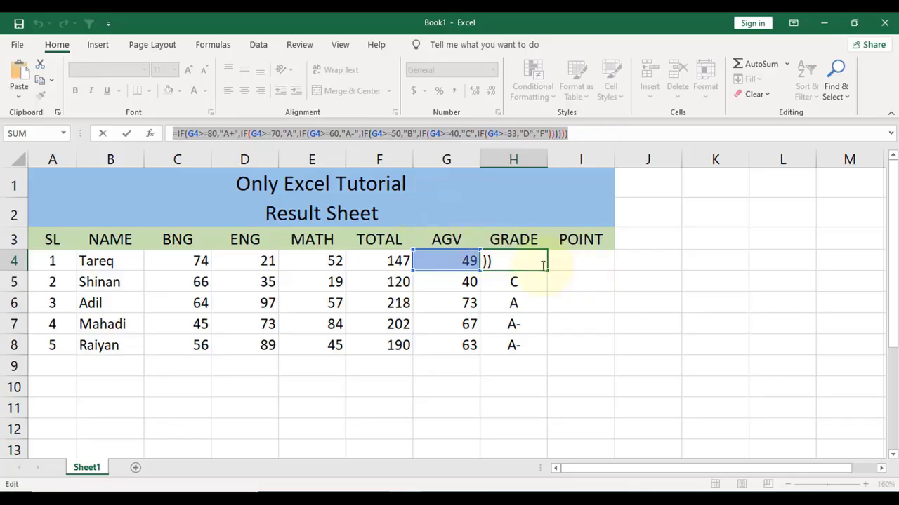
key(Return)
click(582, 261)
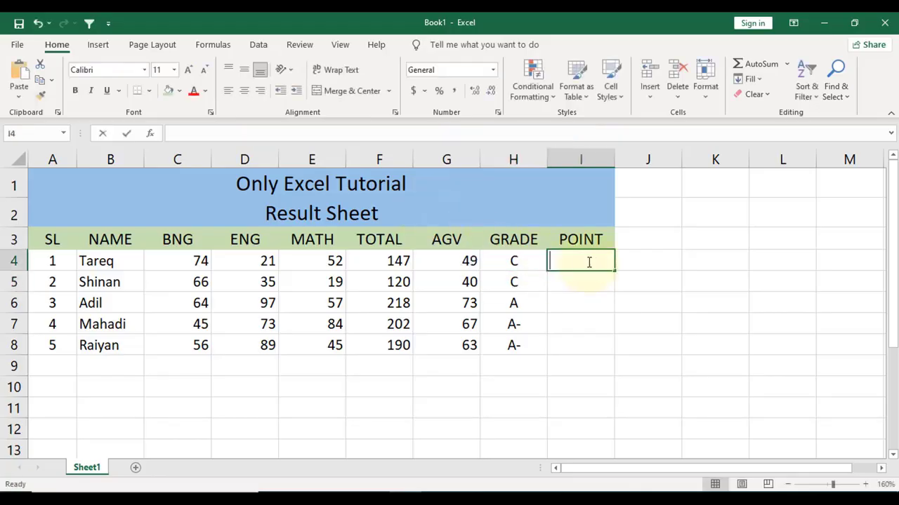
double_click(588, 261)
key(ctrl+v)
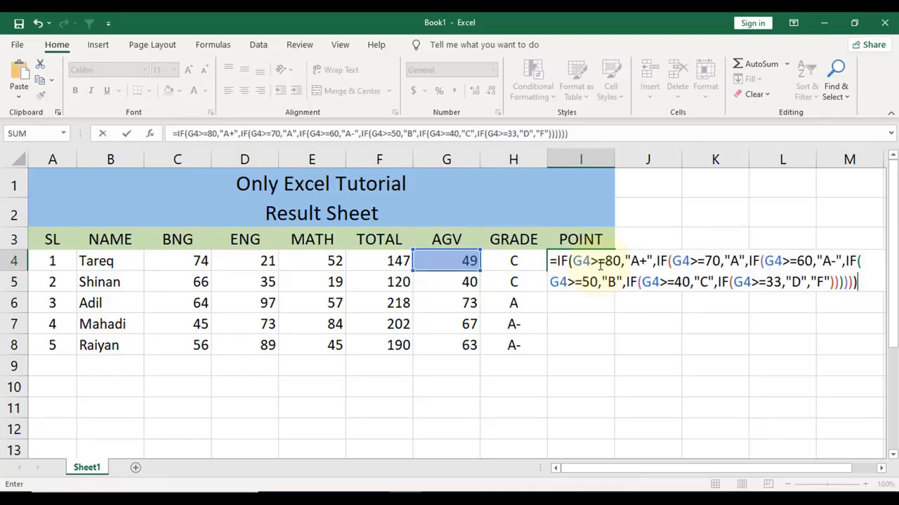
- In the I4 formula, replace the result "A+" with "5.00" and "A" with "4.00"
click(646, 261)
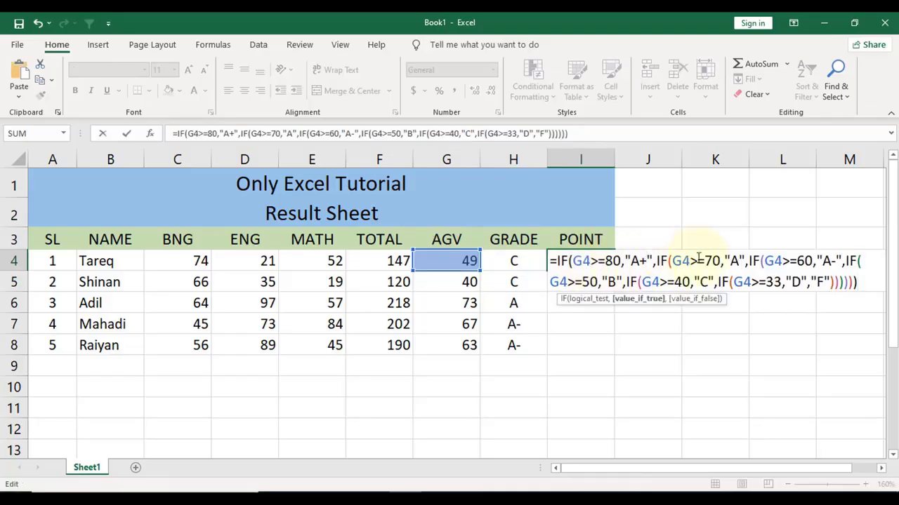
key(BackSpace)
key(BackSpace)
text(5)
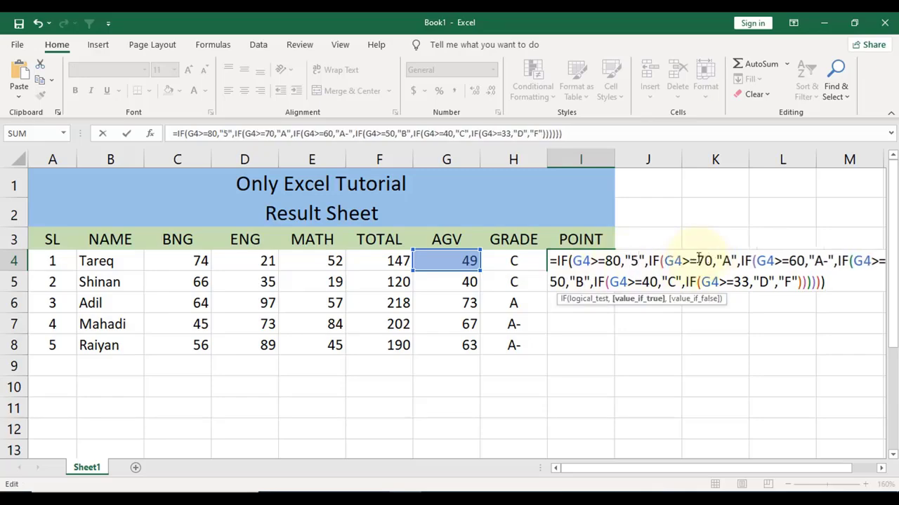
text(.00)
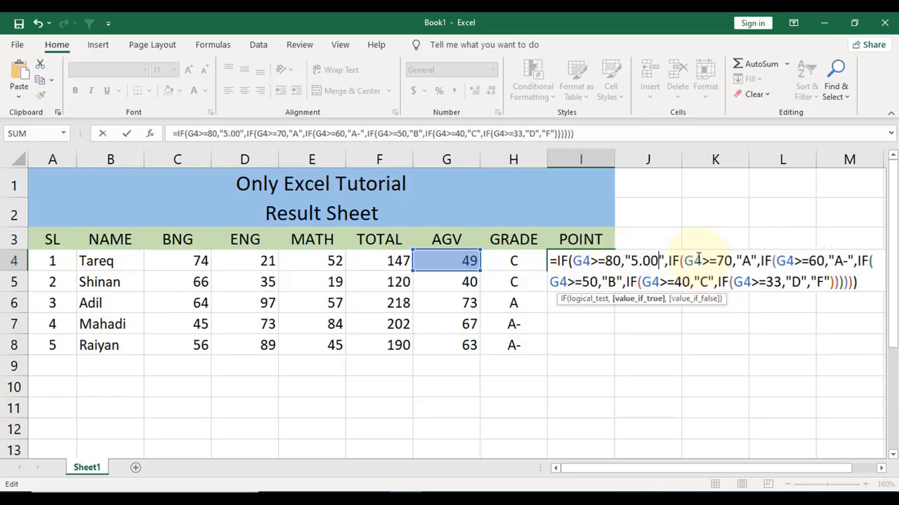
click(752, 263)
key(BackSpace)
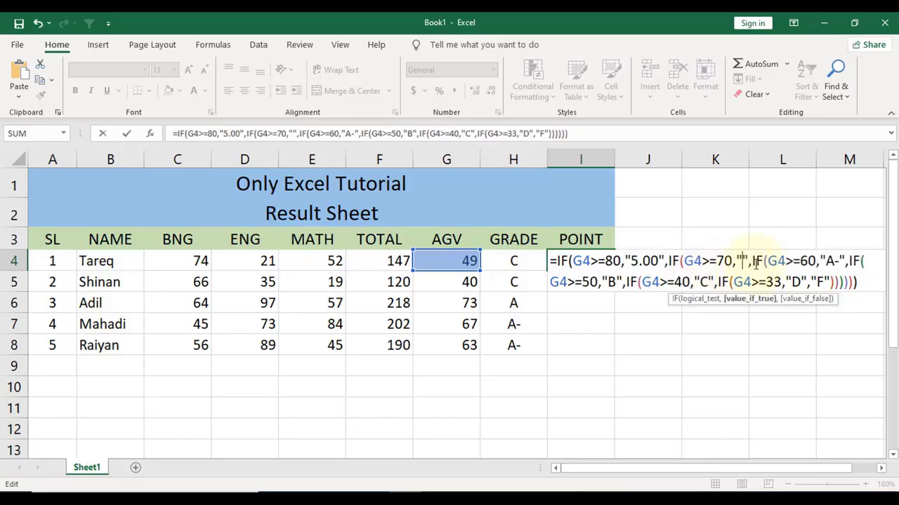
text(4.00)
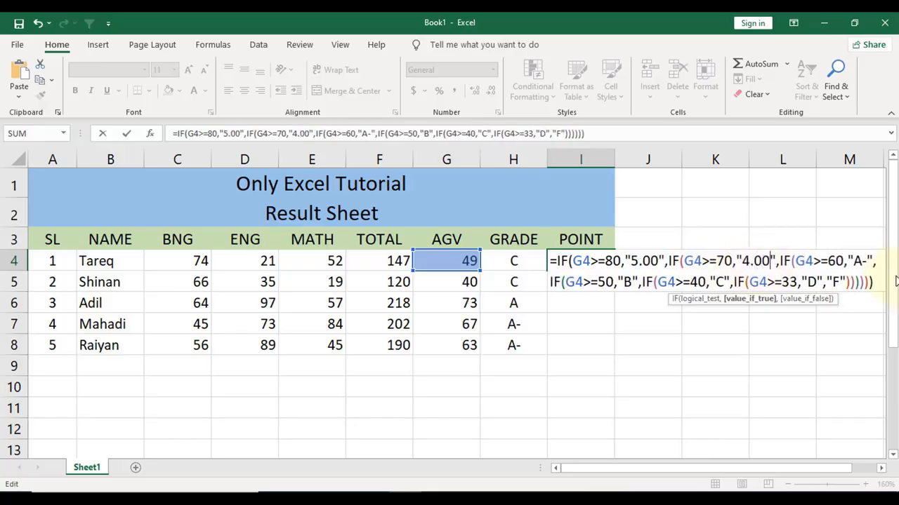
- In the I4 formula, replace the result "A-" with "3.50" and "B" with "3.00"
click(866, 261)
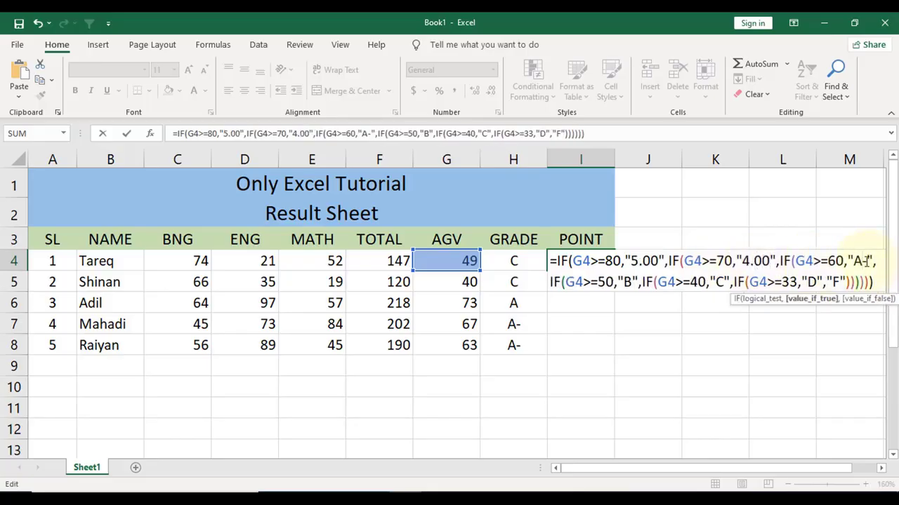
key(BackSpace)
key(BackSpace)
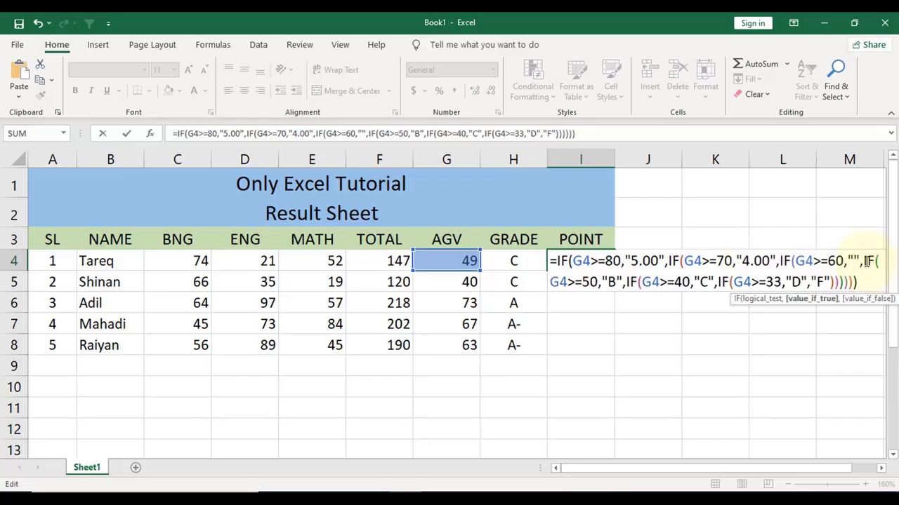
text(3.50)
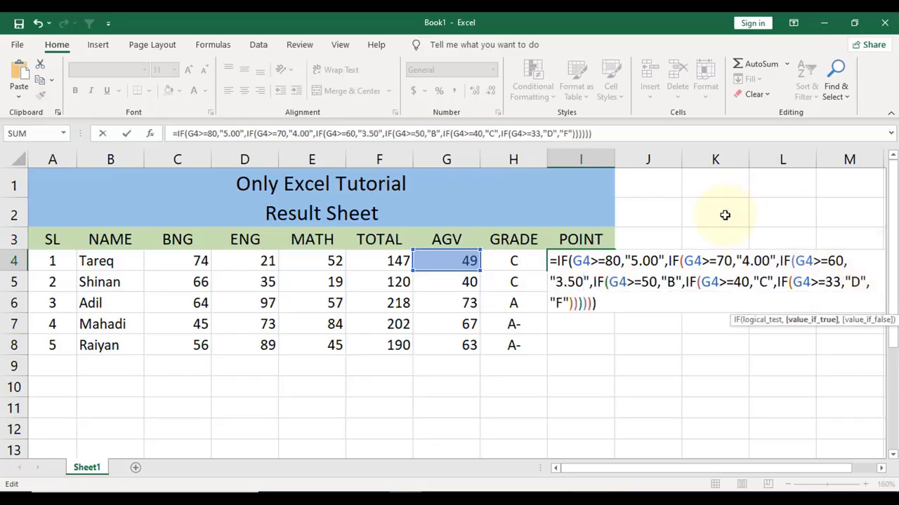
click(674, 283)
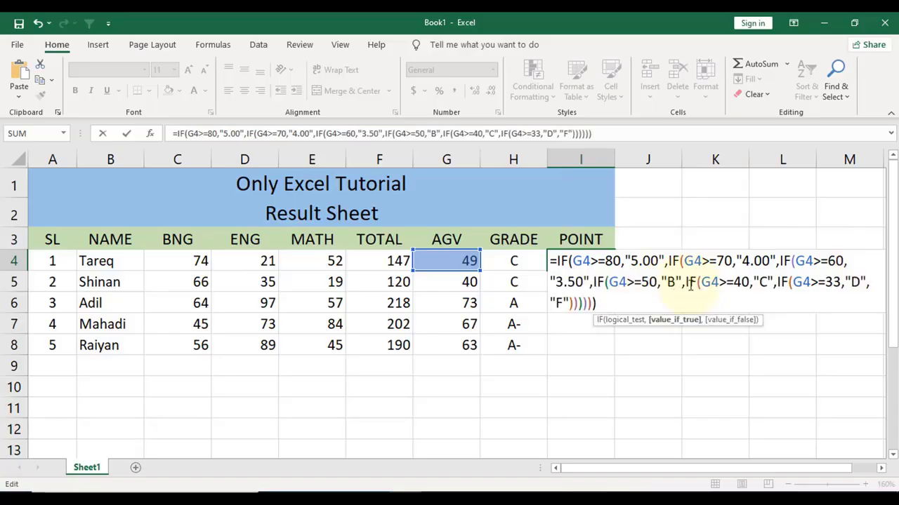
key(BackSpace)
text(3.00)
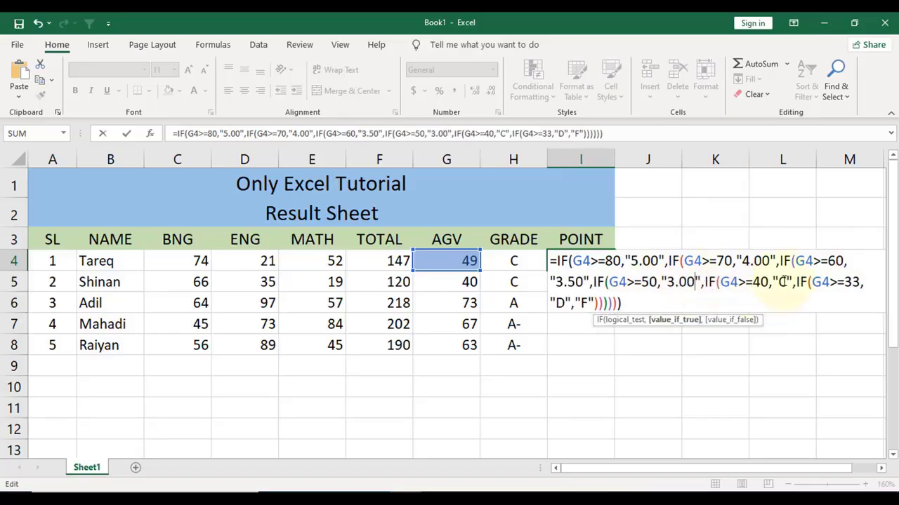
- Replace "C" with "2.00" and "D" with "1.00" in the I4 formula, keep "F", and enter the formula
click(784, 281)
key(BackSpace)
text(2.00)
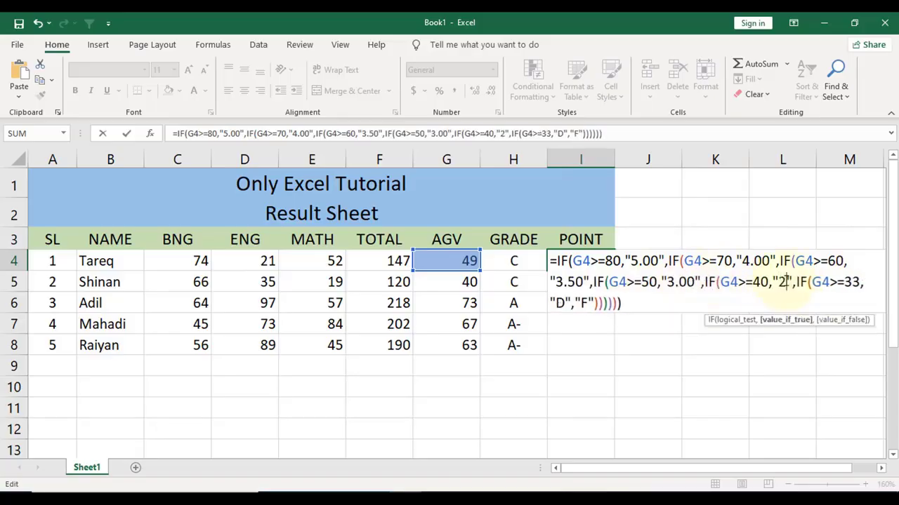
click(562, 303)
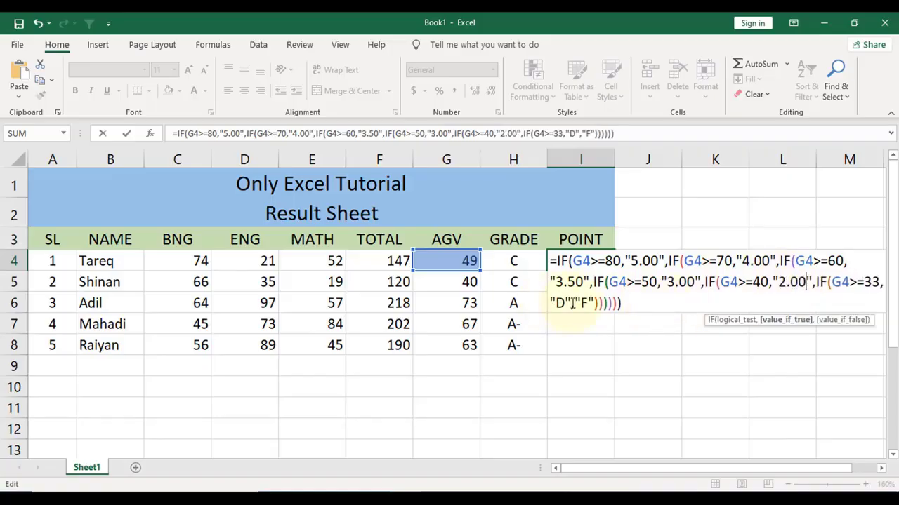
key(BackSpace)
text(1.00)
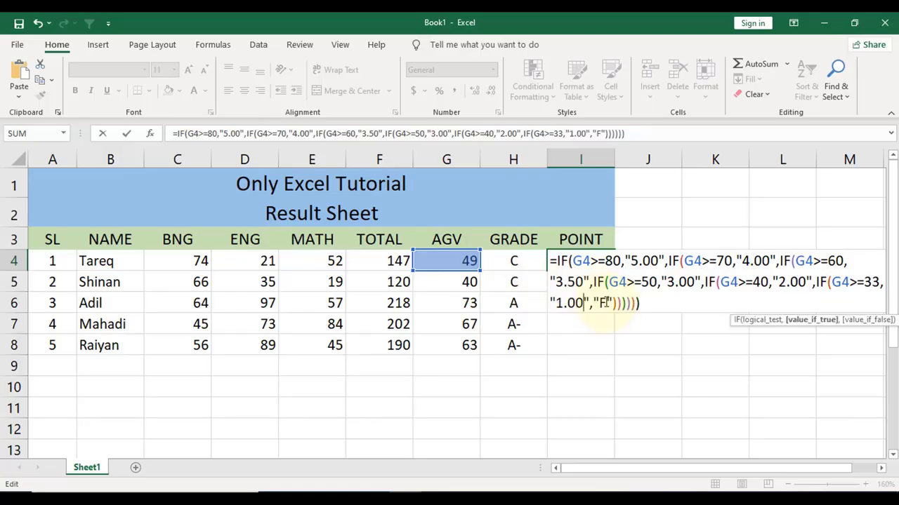
click(607, 303)
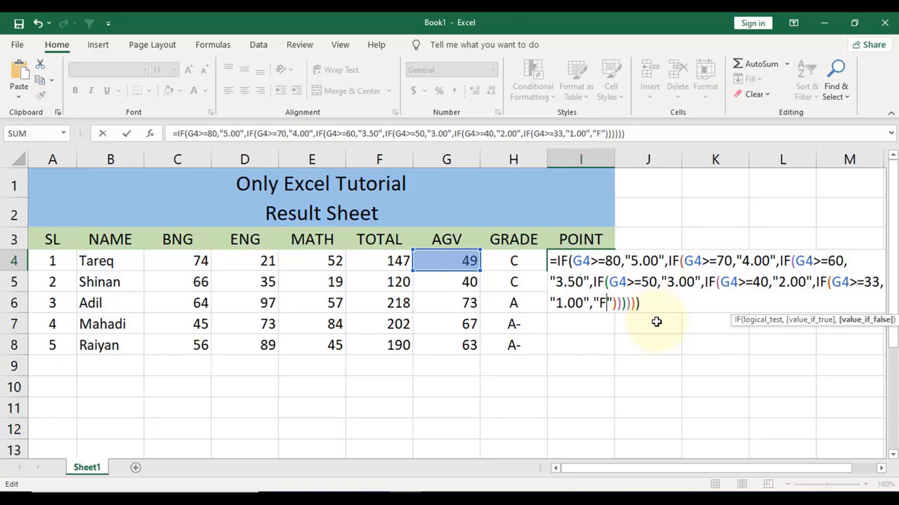
key(Return)
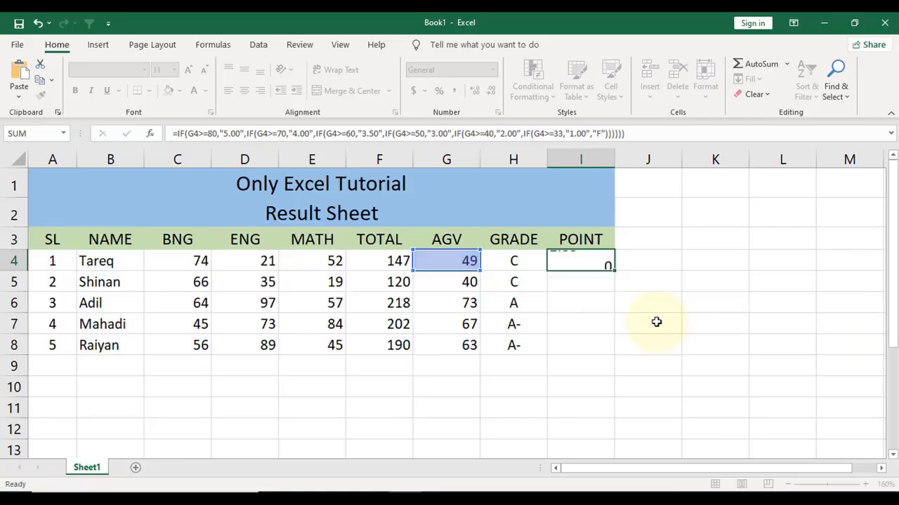
- Center the grade point in I4 and copy its formula down to I8
click(592, 262)
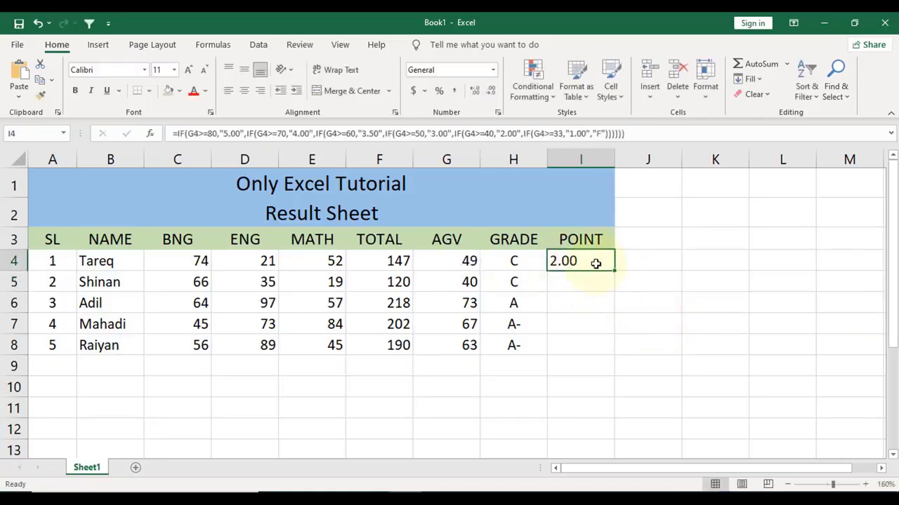
click(244, 90)
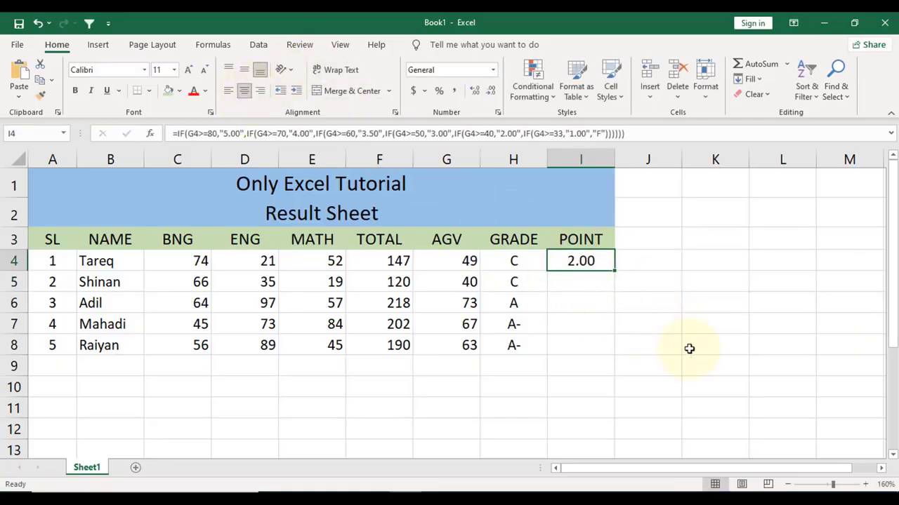
double_click(615, 271)
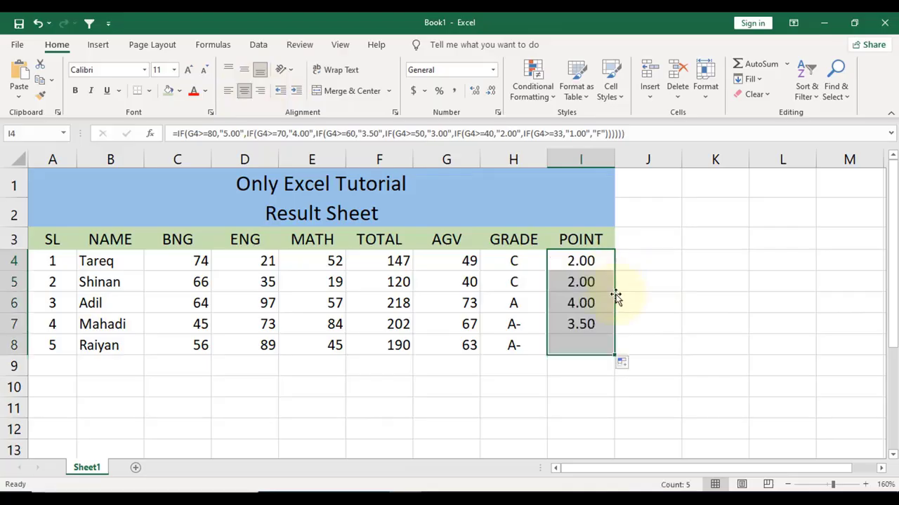
click(681, 344)
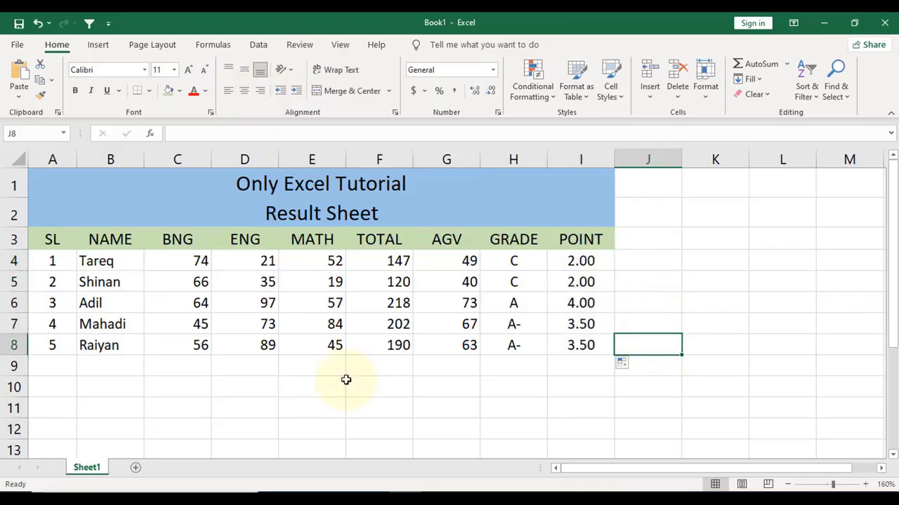